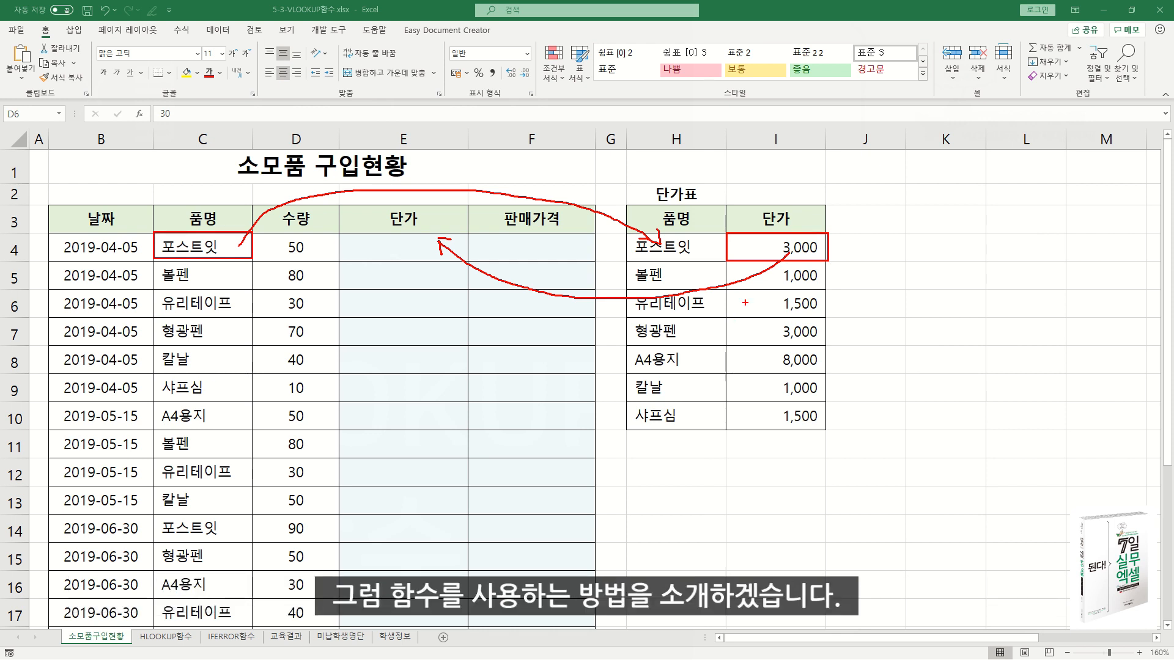
- Start a VLOOKUP formula in cell E4, the first cell of the 단가 column
key("Escape")
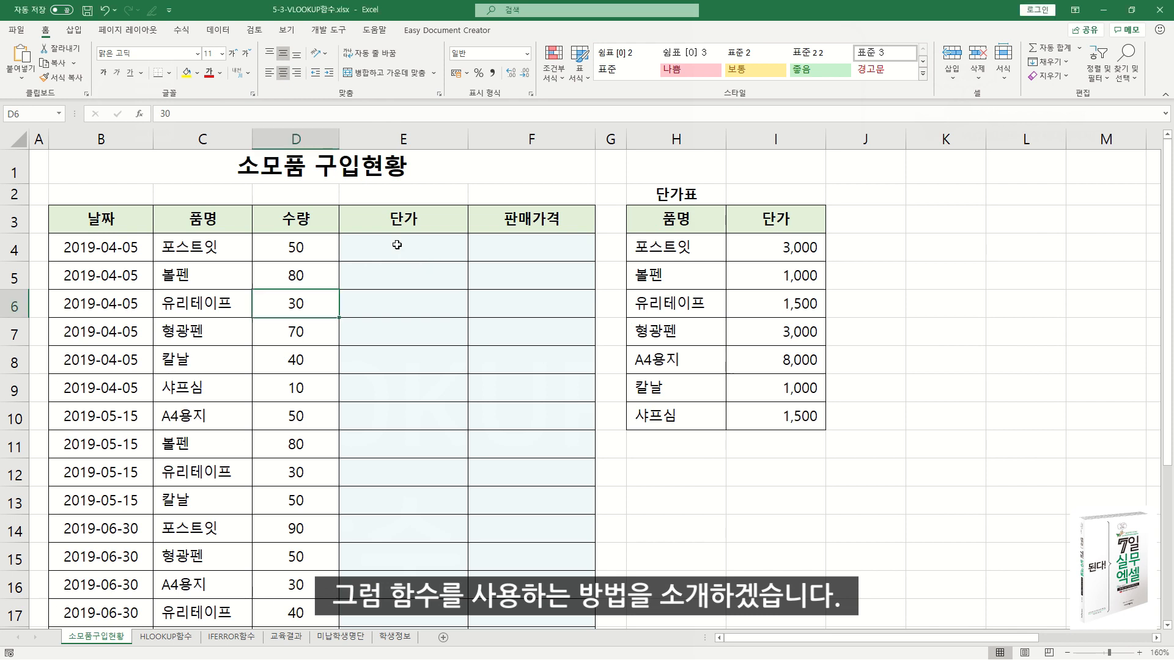
left_click(393, 246)
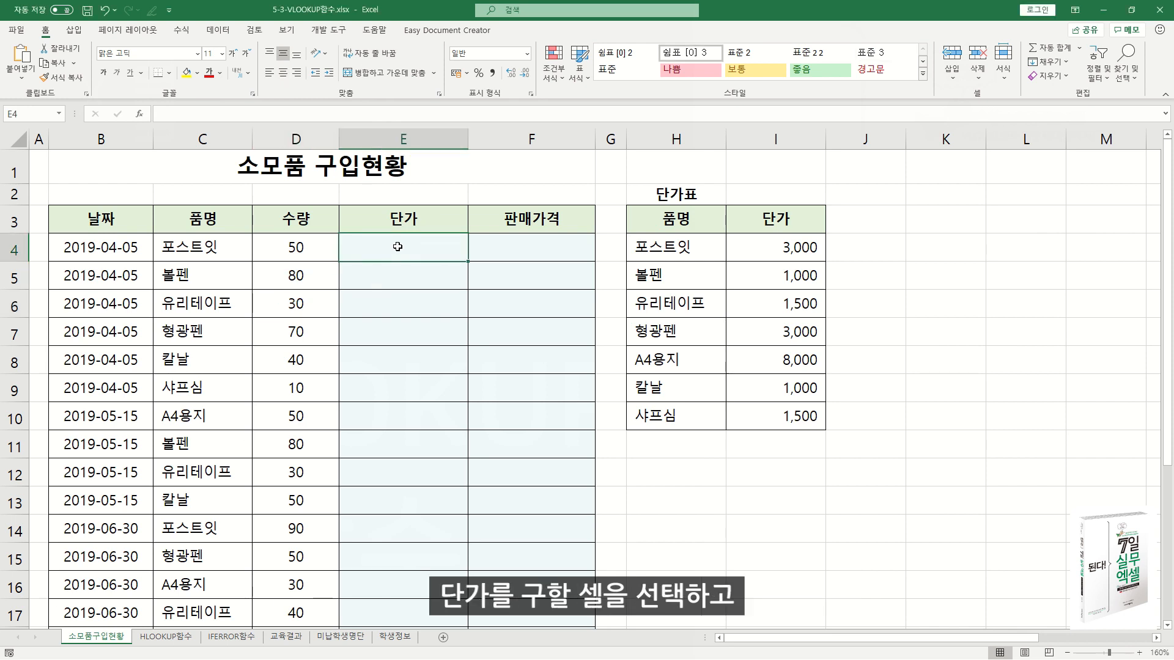
type("=")
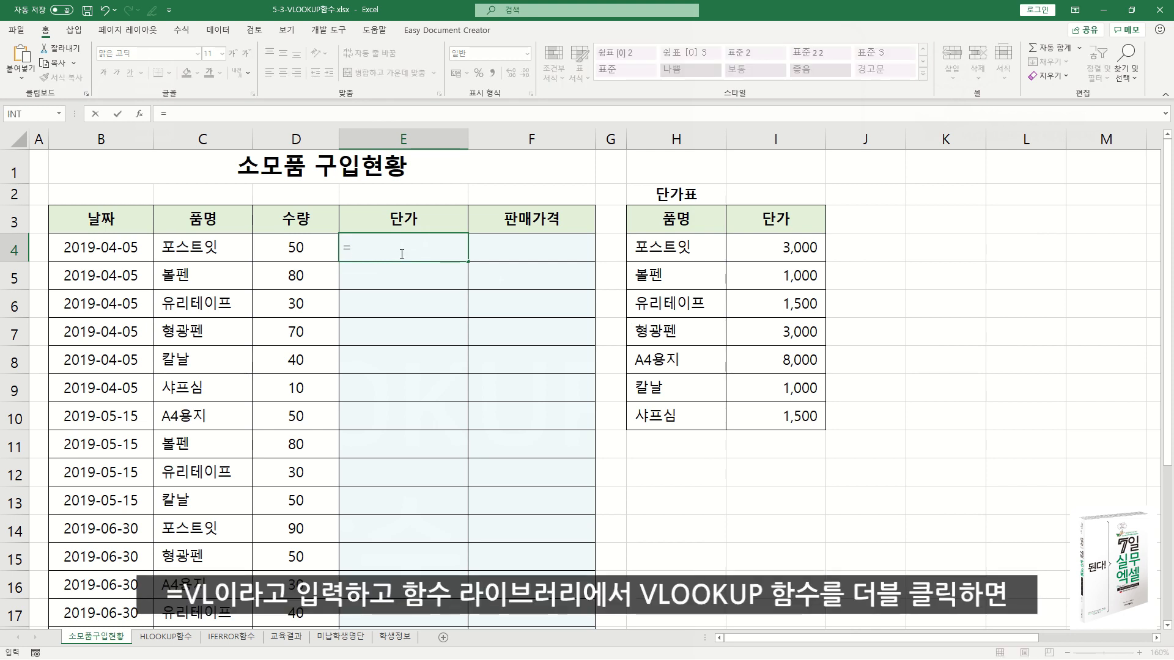
type("VL")
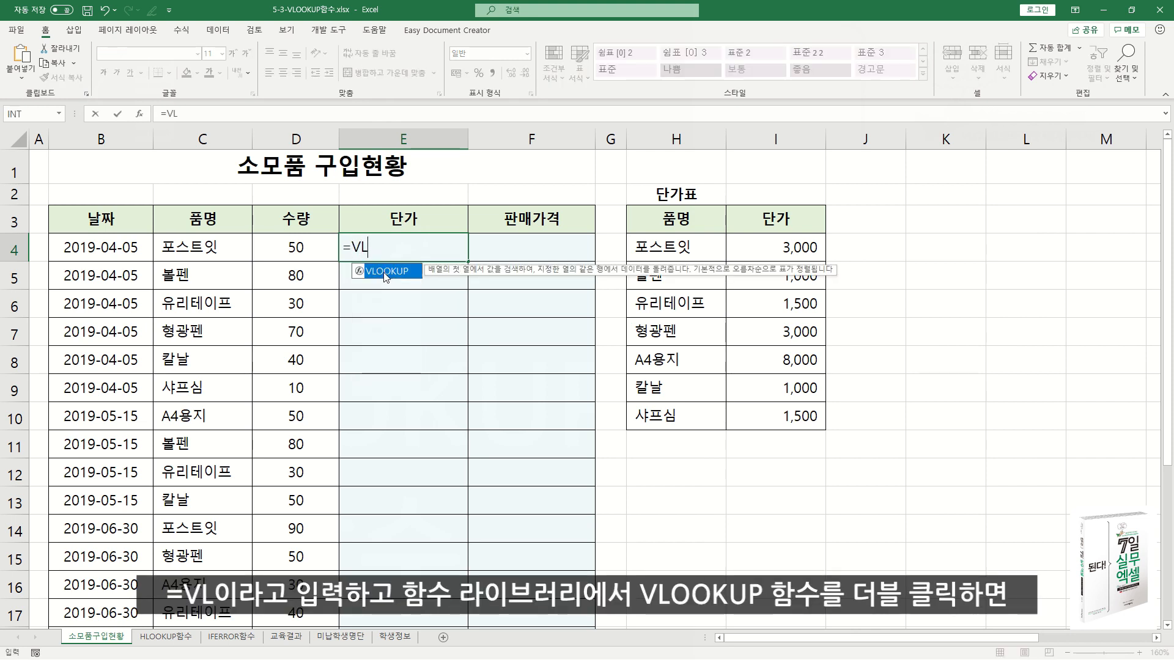
double_click(387, 271)
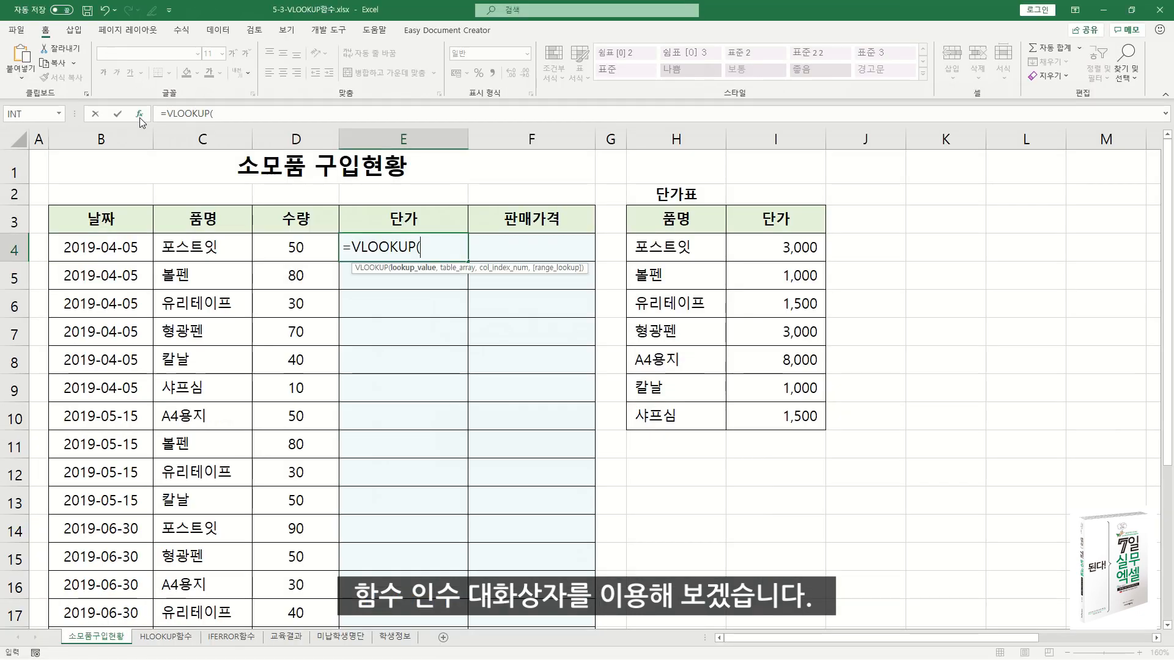
- Open the VLOOKUP function arguments and set Lookup_value to cell C4
left_click(279, 228)
left_click_drag(534, 280, 464, 276)
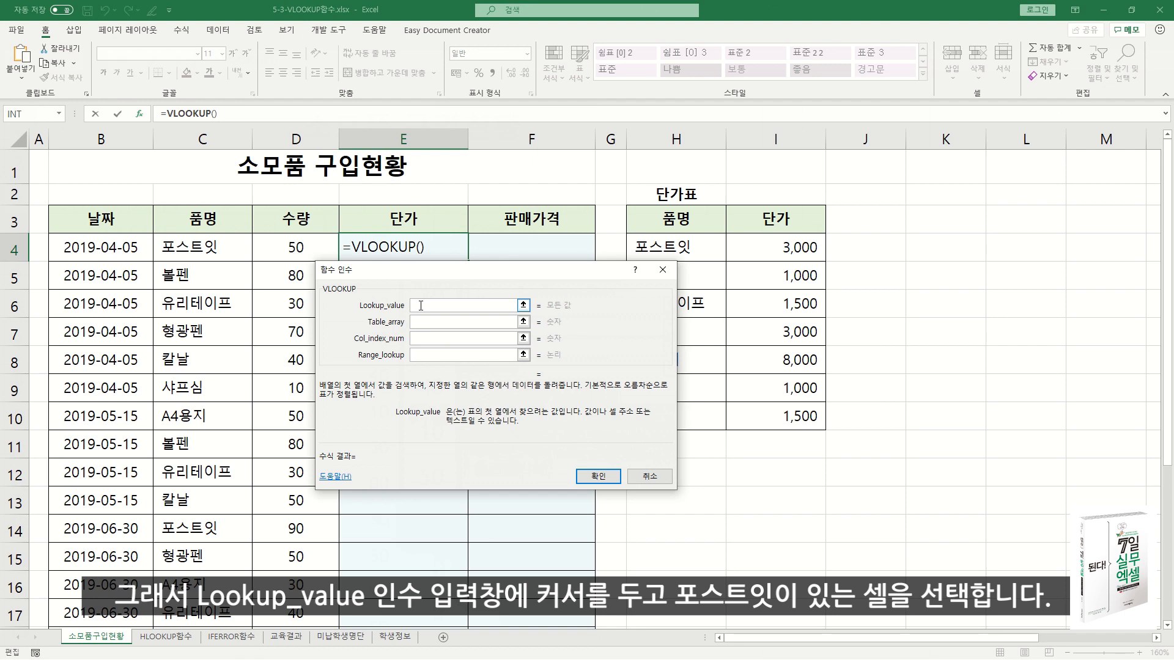
left_click(202, 247)
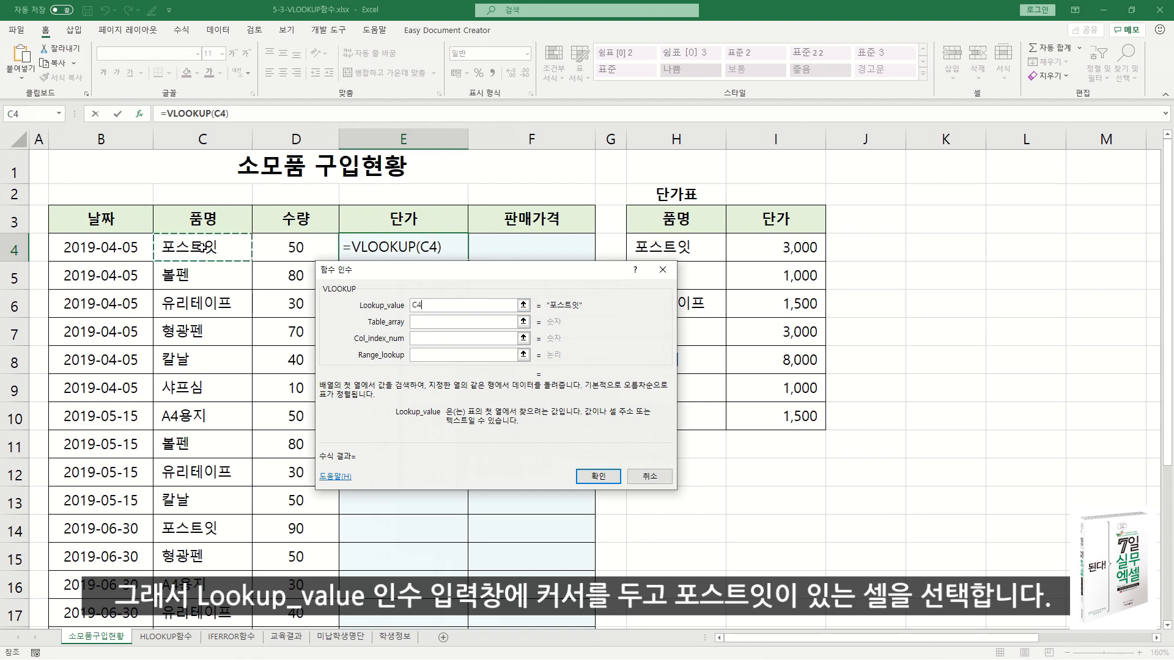
- Set Table_array to the 단가표 range without its headers as an absolute reference, $H$4:$I$10
left_click(417, 322)
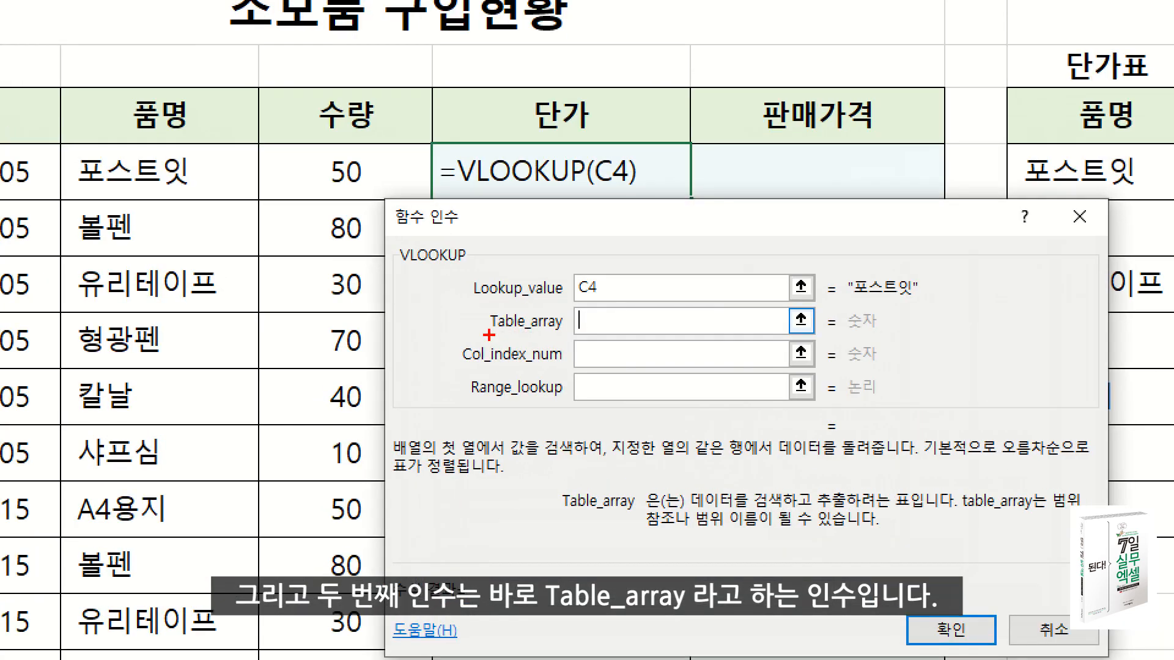
left_click_drag(488, 335, 575, 336)
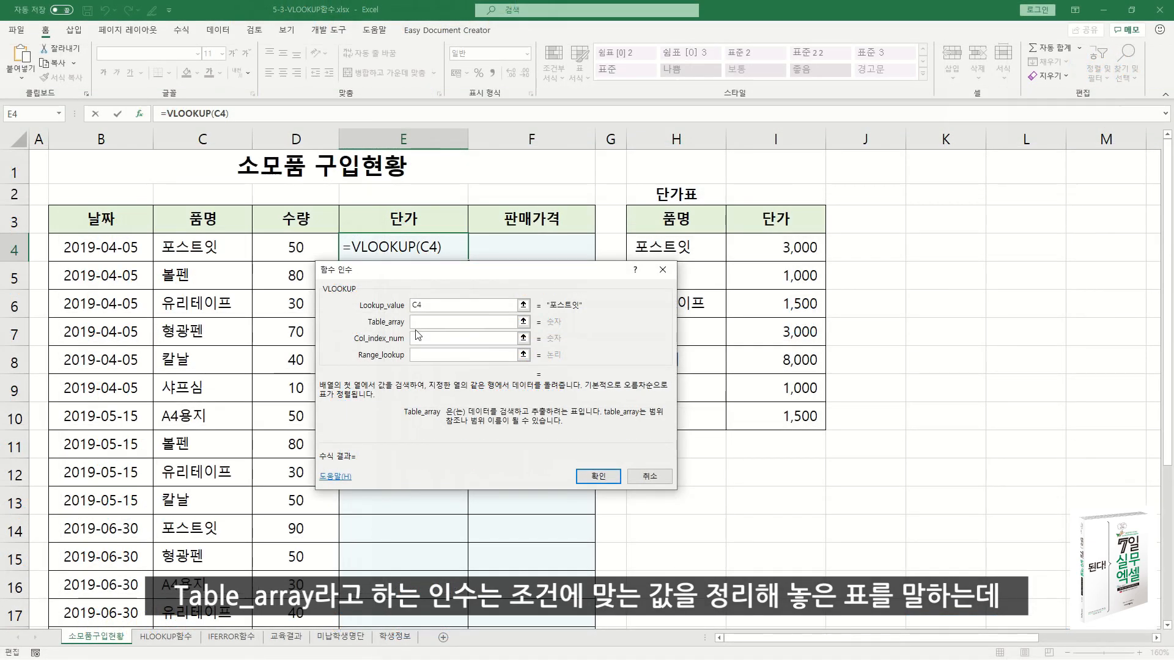
left_click(419, 323)
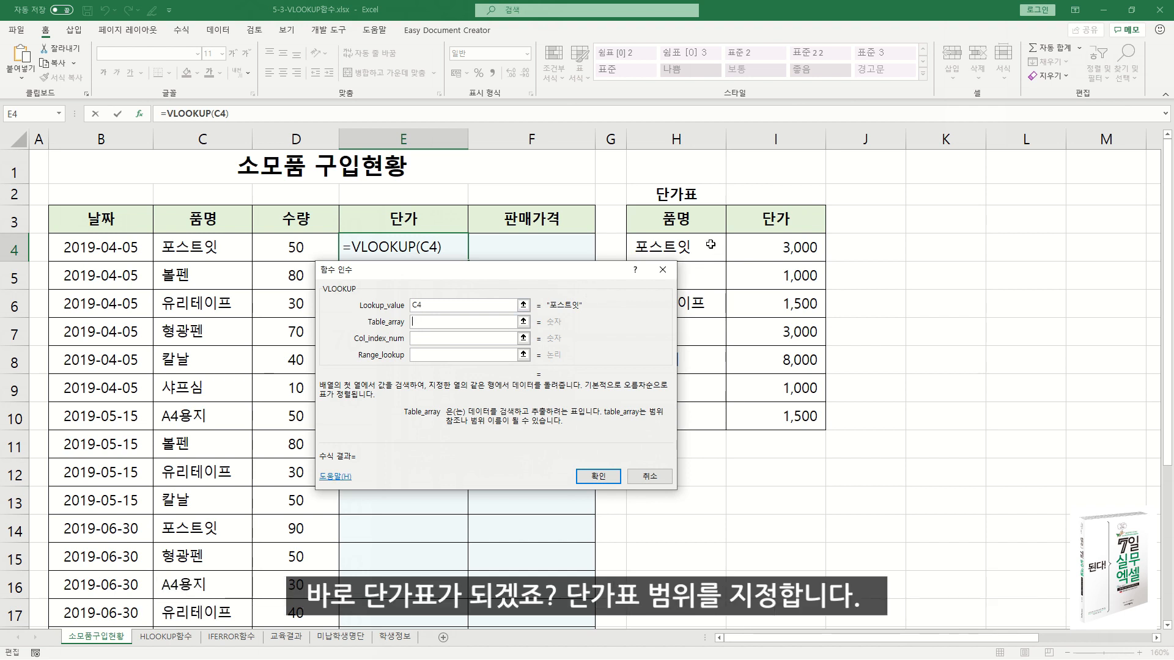
left_click_drag(657, 246, 795, 410)
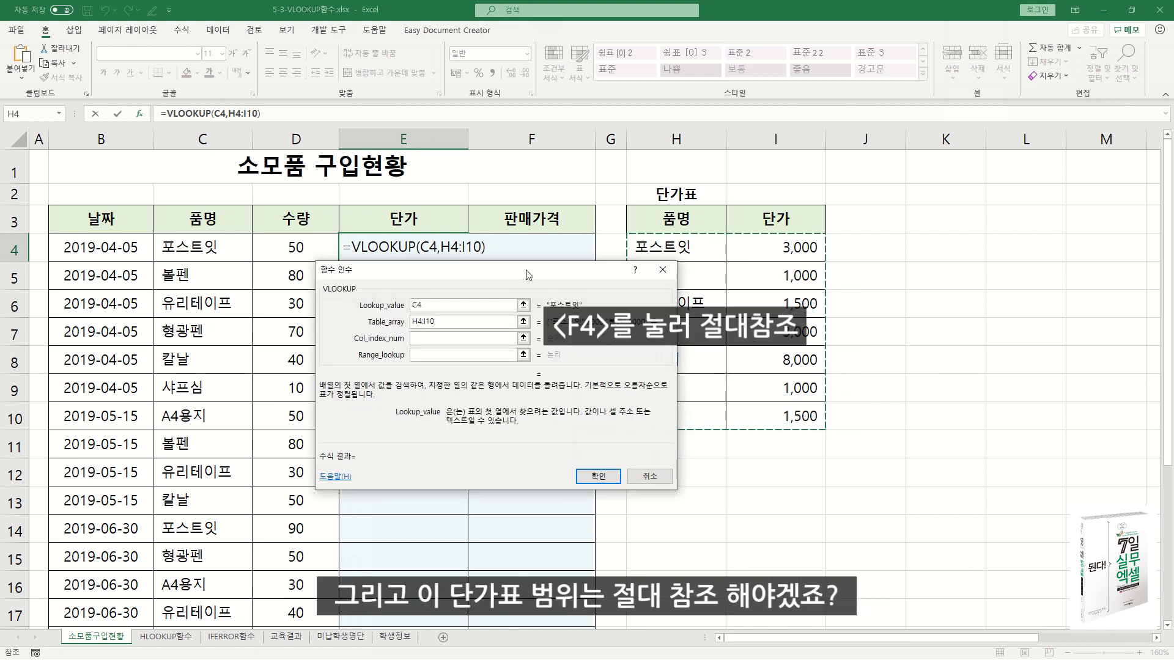
key("F4")
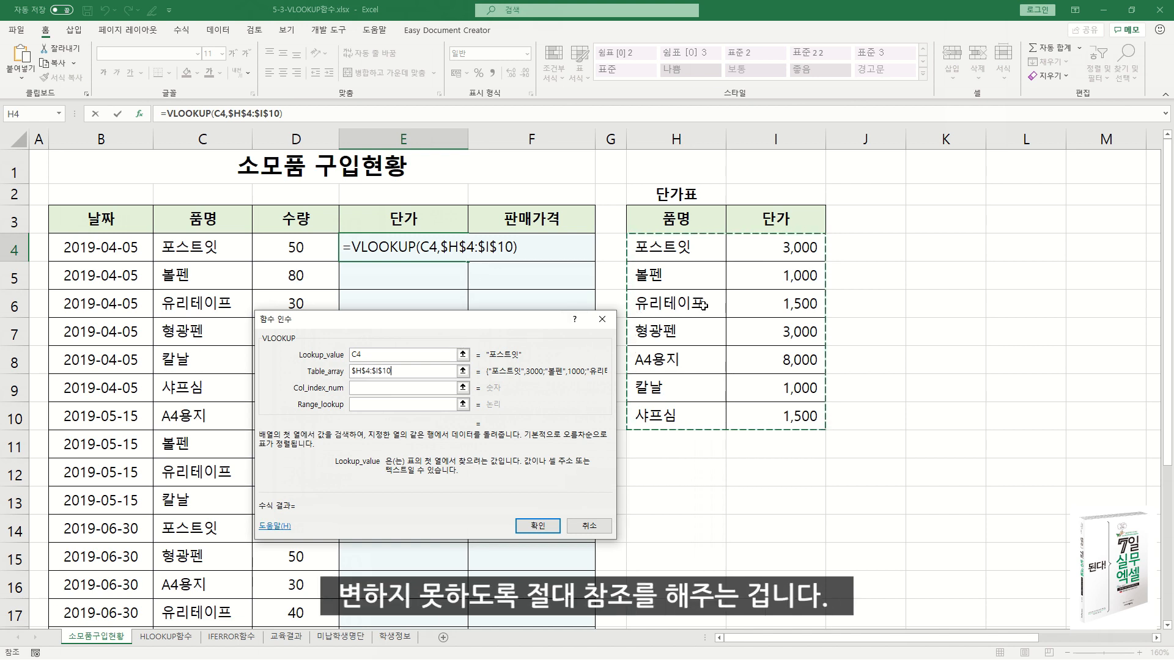
left_click(397, 386)
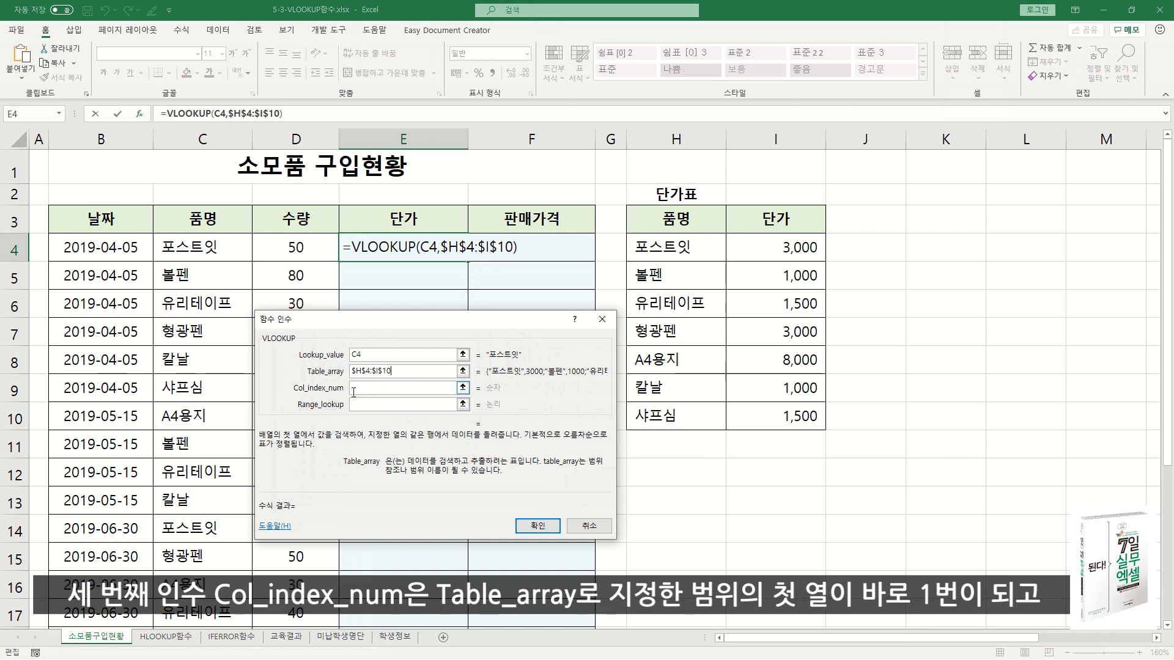
key("ctrl+1")
left_click(529, 338)
left_click_drag(453, 346, 572, 346)
key("Escape")
key("ctrl+2")
mouse_move(622, 233)
left_mouse_down()
mouse_move(706, 297)
mouse_move(825, 434)
left_mouse_up()
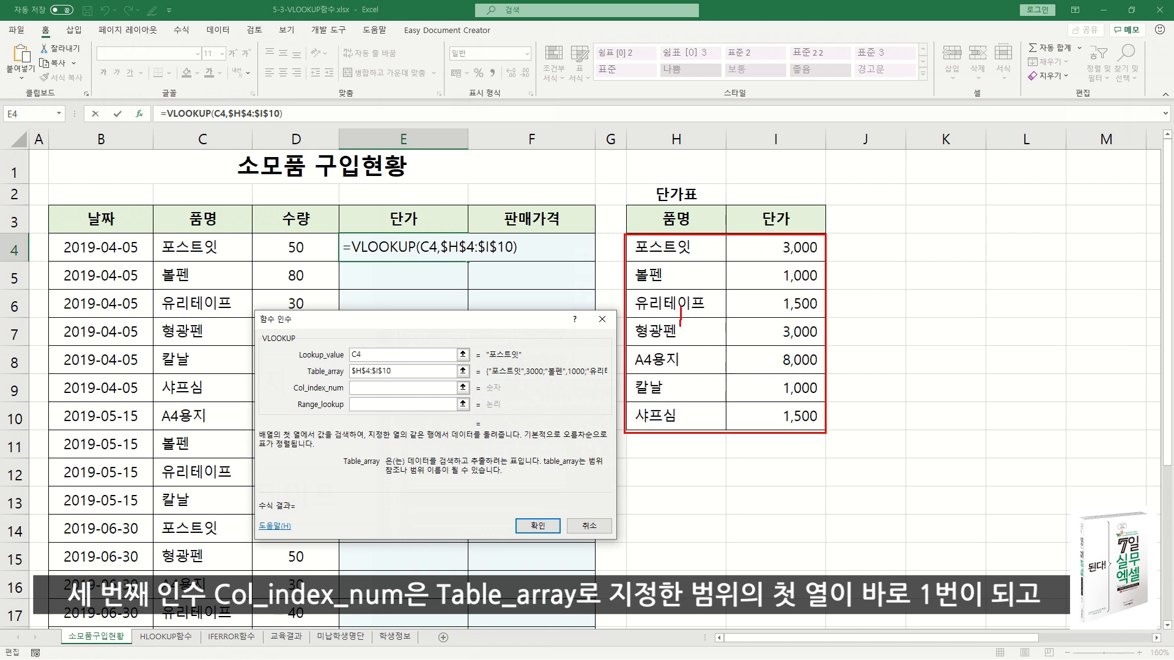
mouse_move(769, 311)
left_mouse_down()
mouse_move(782, 315)
mouse_move(770, 330)
left_mouse_up()
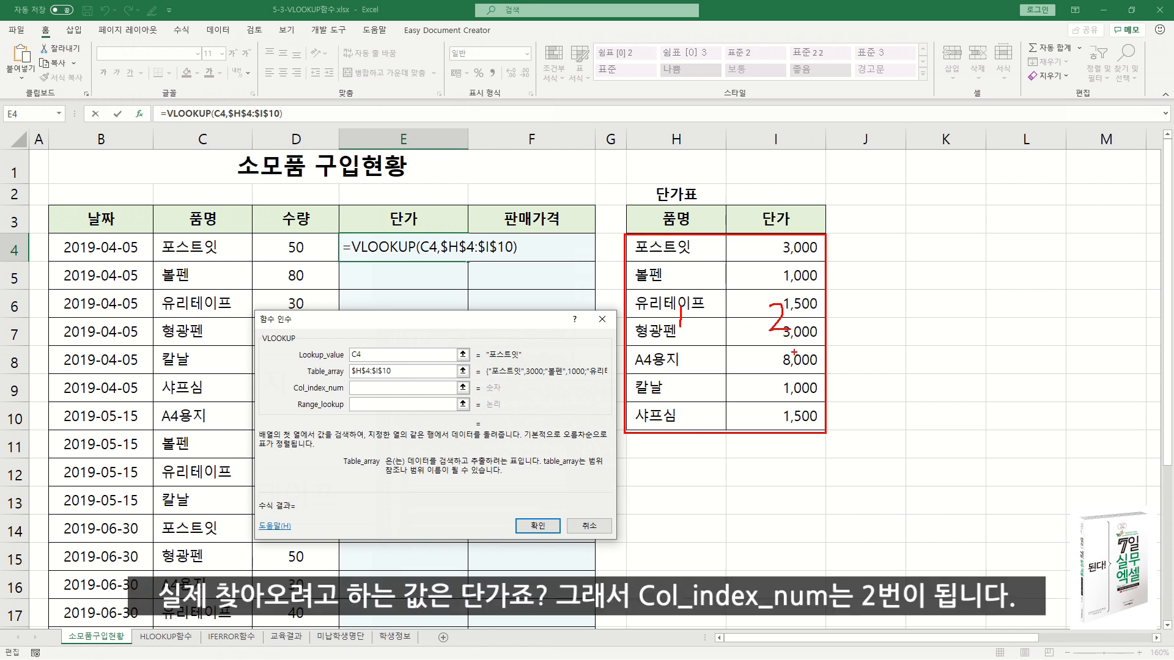
key("Escape")
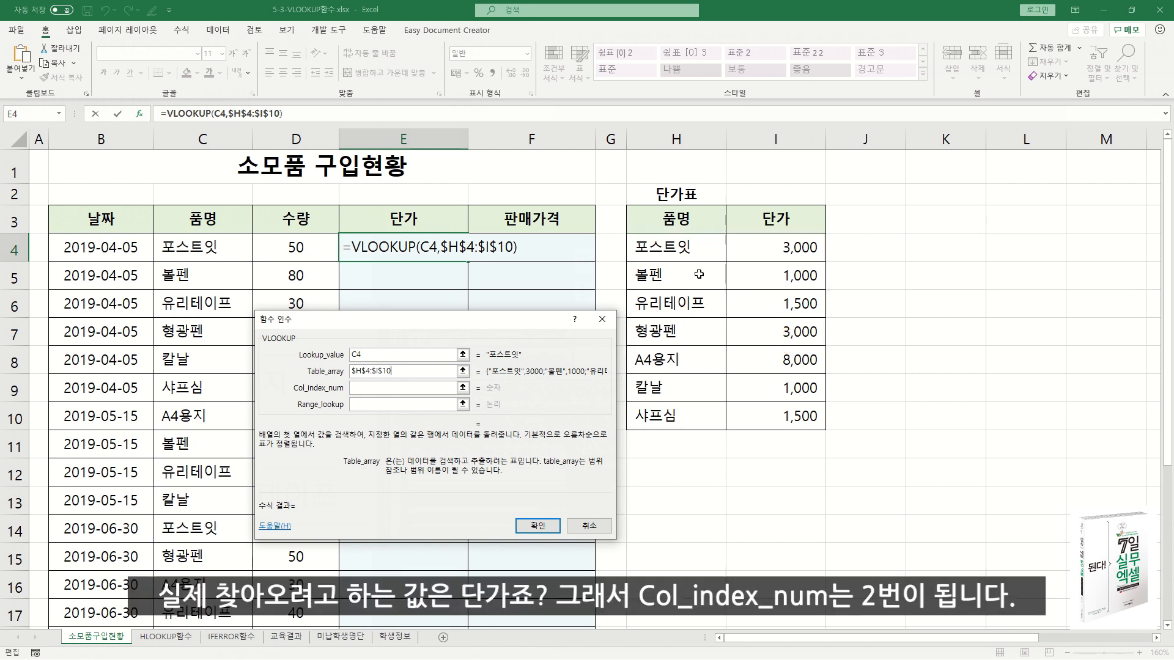
- Set the Col_index_num argument to 2 and move on to the Range_lookup argument
left_click(368, 390)
type("2")
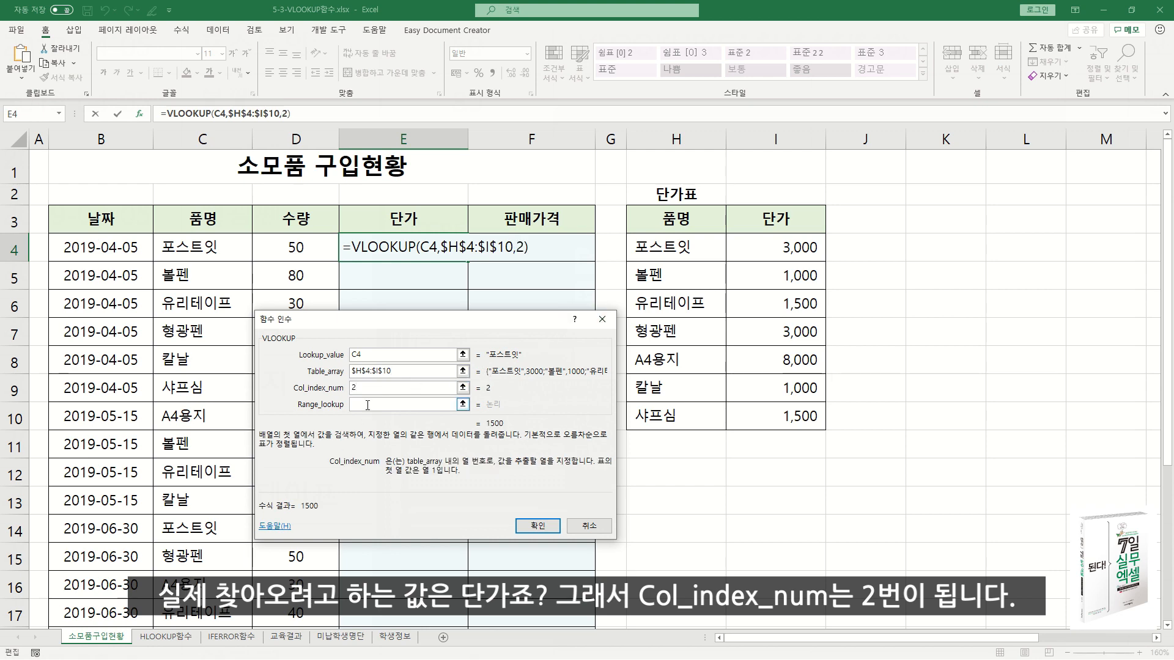
left_click(368, 405)
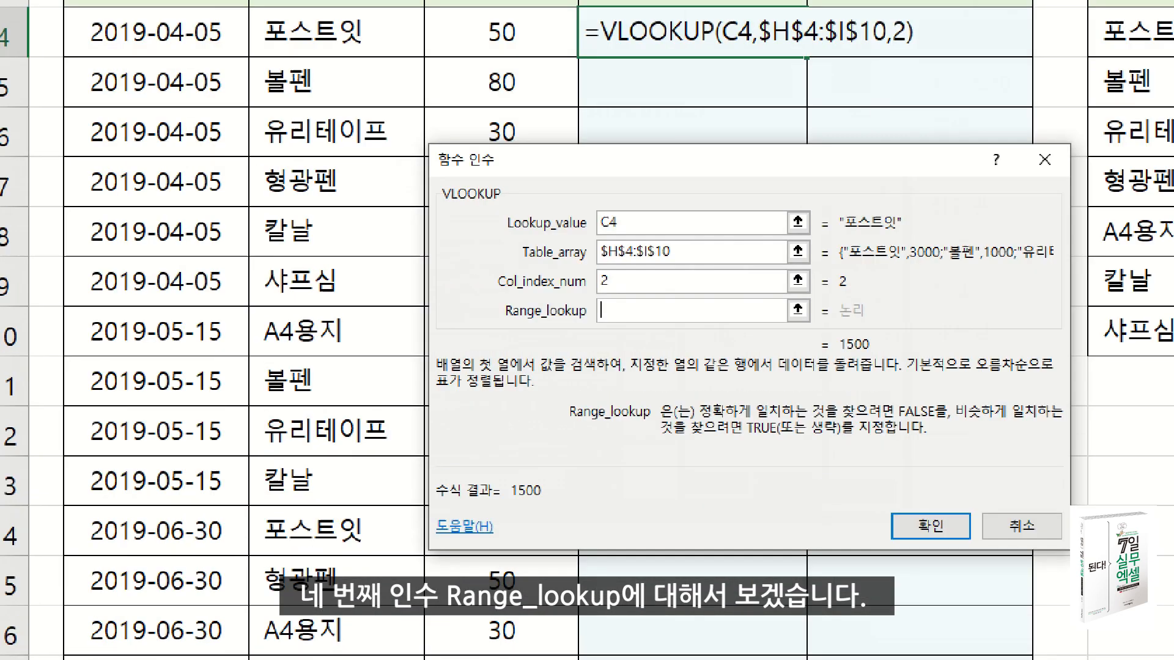
left_click(588, 331)
left_click_drag(499, 322, 604, 323)
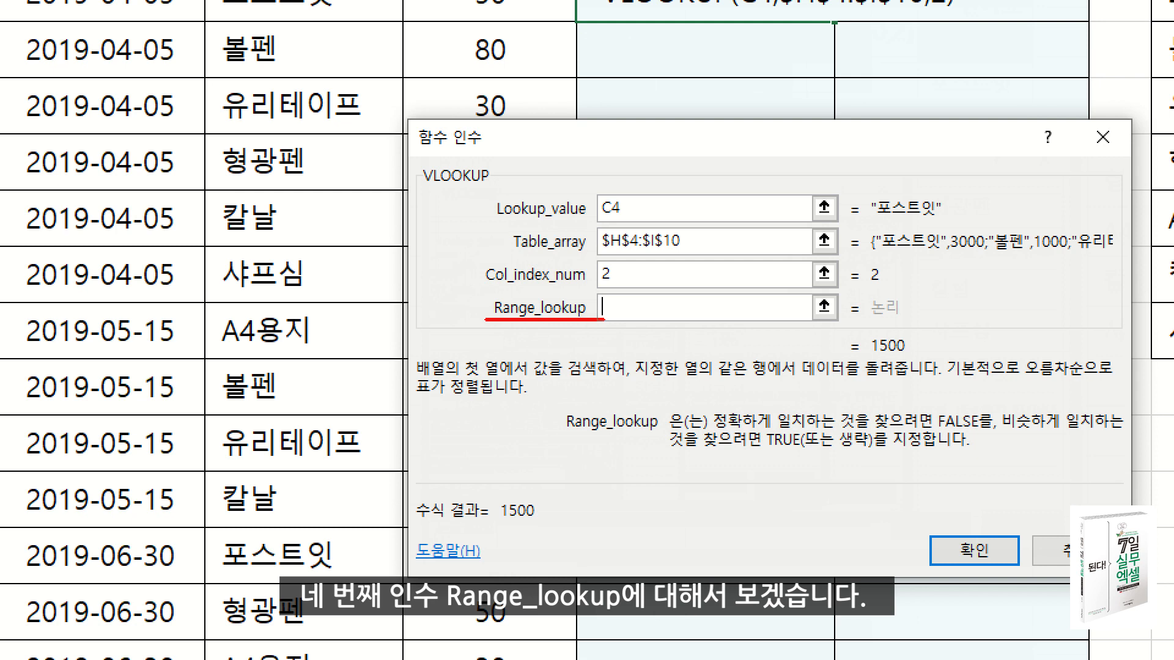
left_click_drag(721, 431, 1157, 430)
left_click_drag(691, 451, 881, 451)
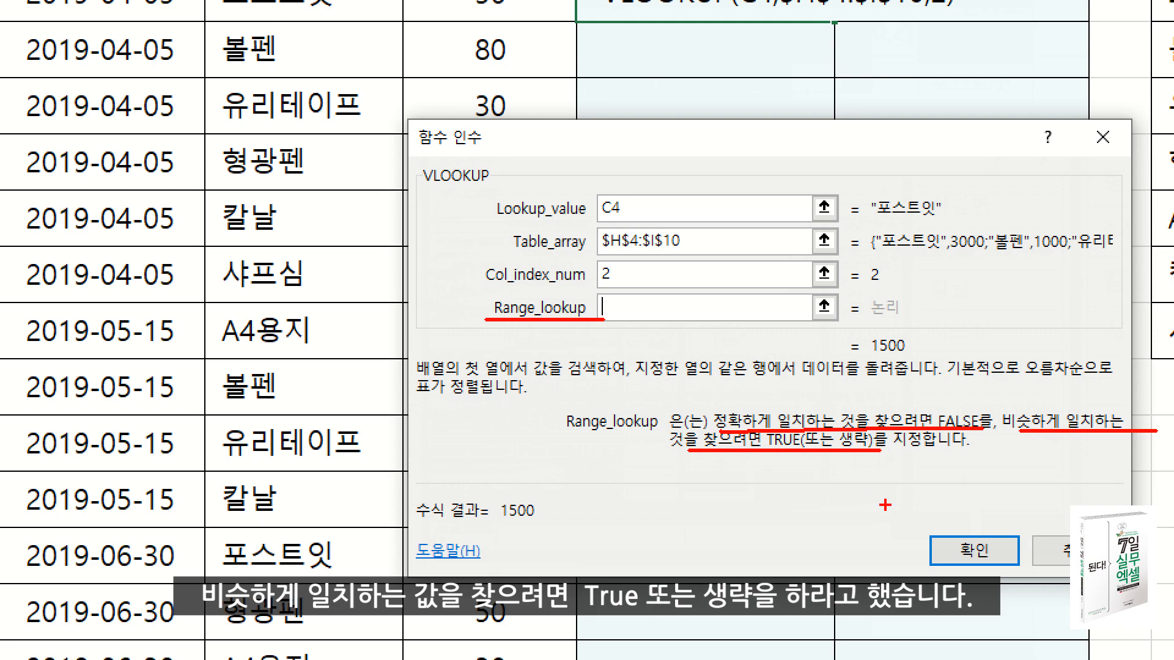
key("Escape")
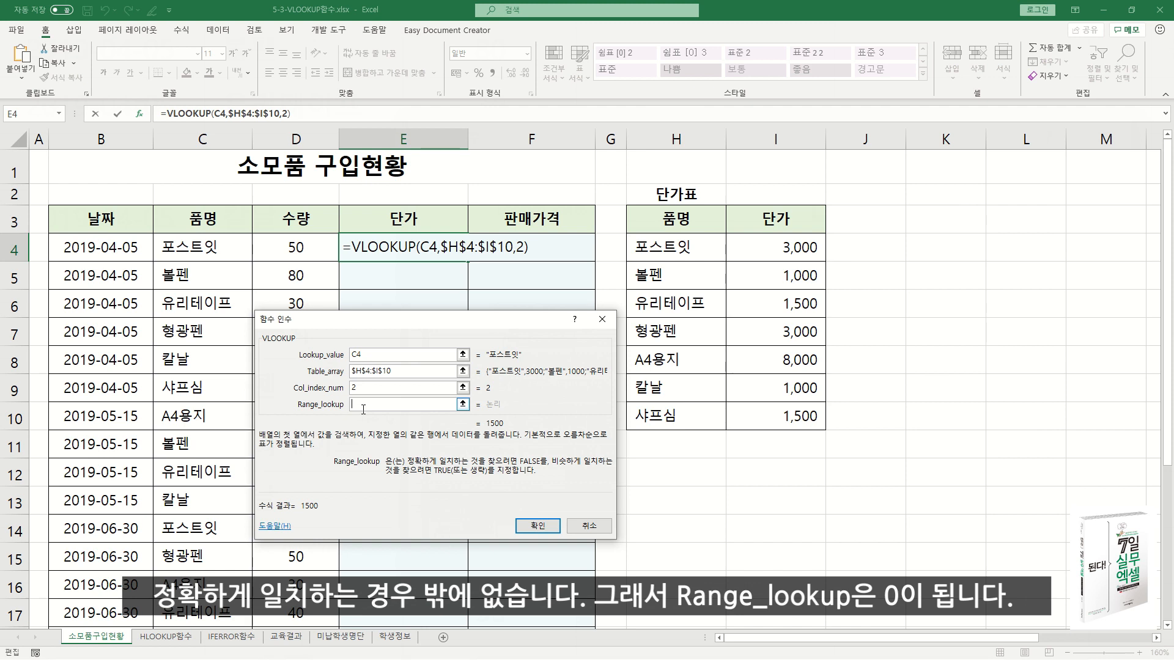
- Set the Range_lookup argument to 0 and complete the VLOOKUP formula in E4
type("0")
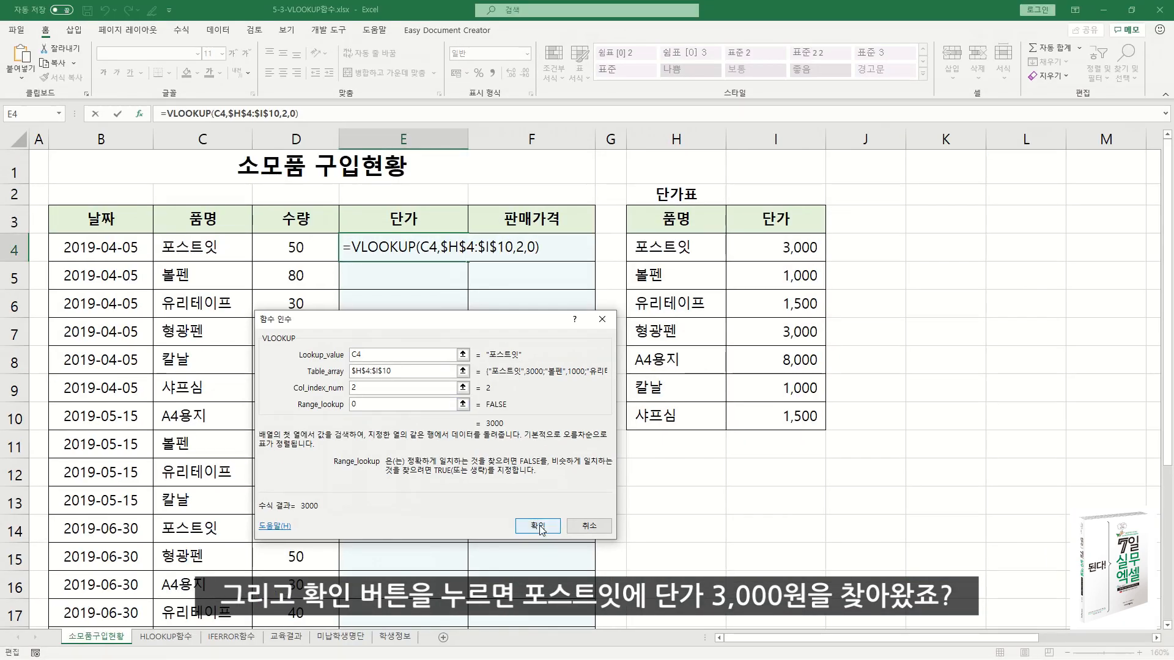
left_click(537, 525)
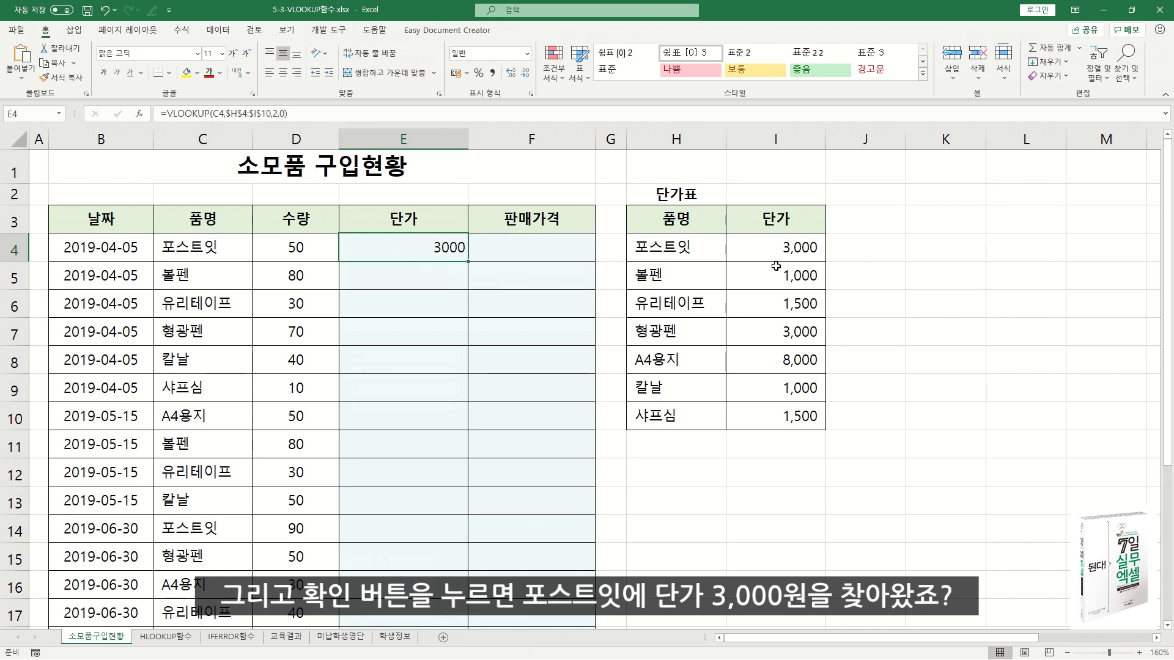
- Fill the E4 formula down the whole 단가 column and apply the comma style to the filled cells
double_click(468, 262)
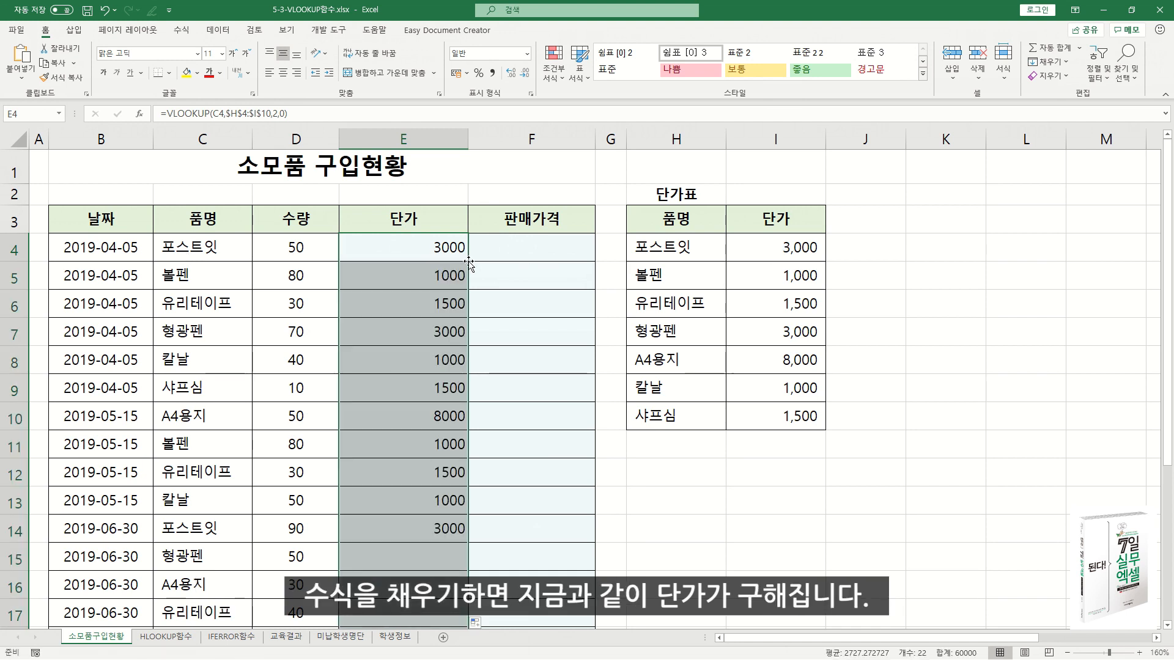
right_click(441, 288)
left_click(584, 250)
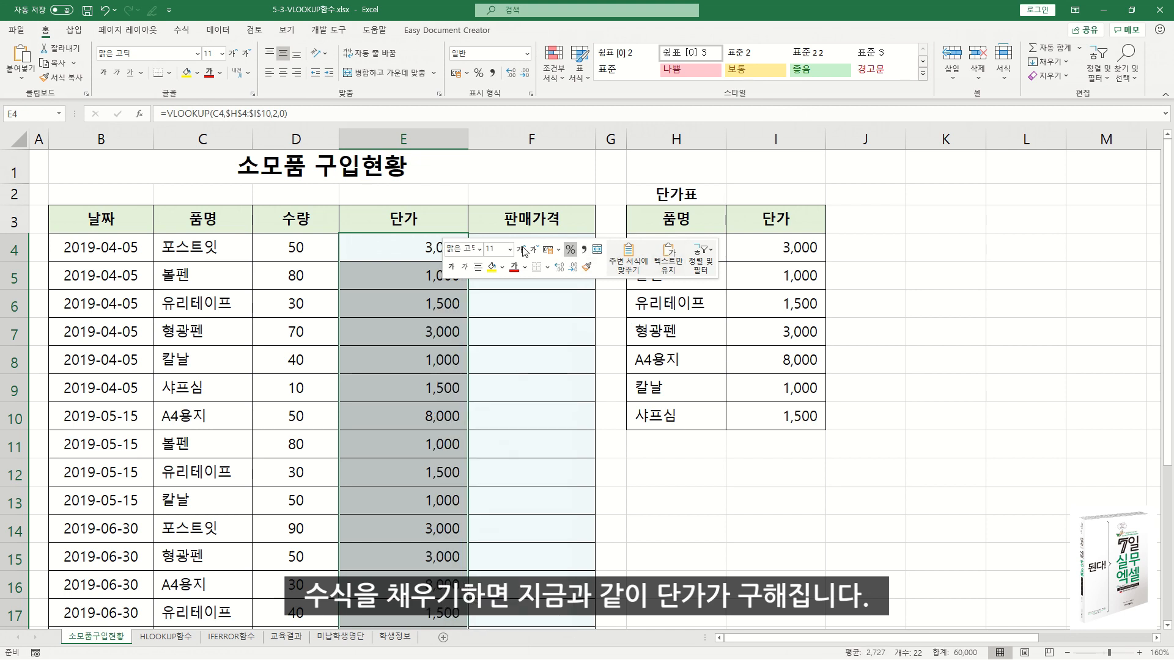
left_click(410, 283)
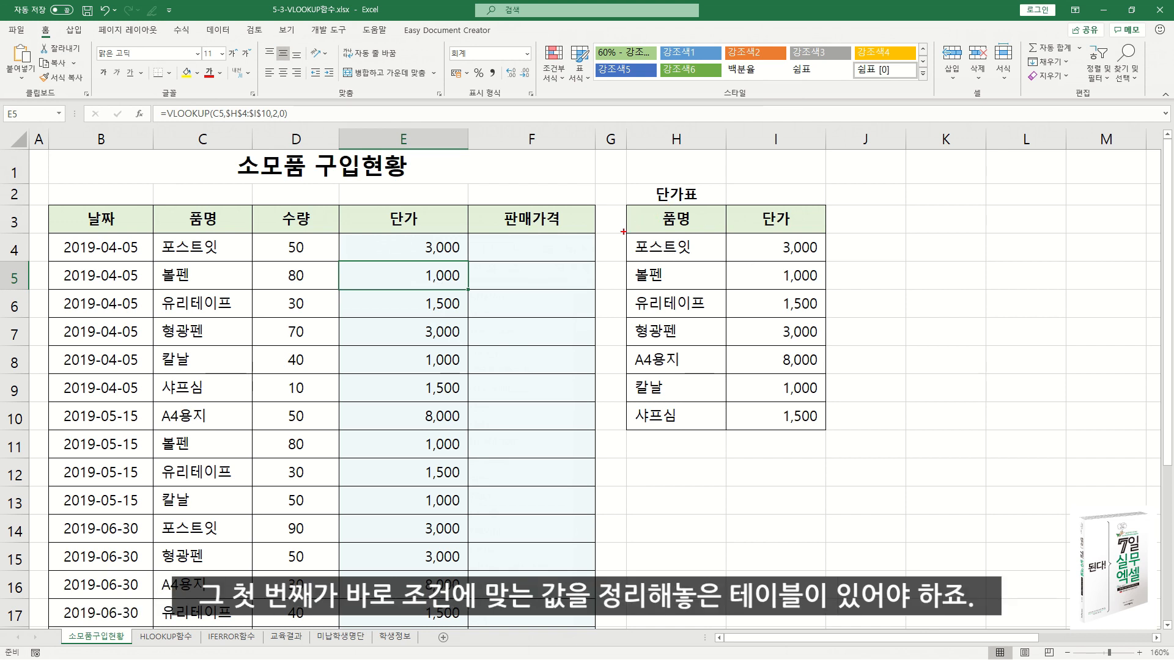
left_click_drag(626, 234, 826, 431)
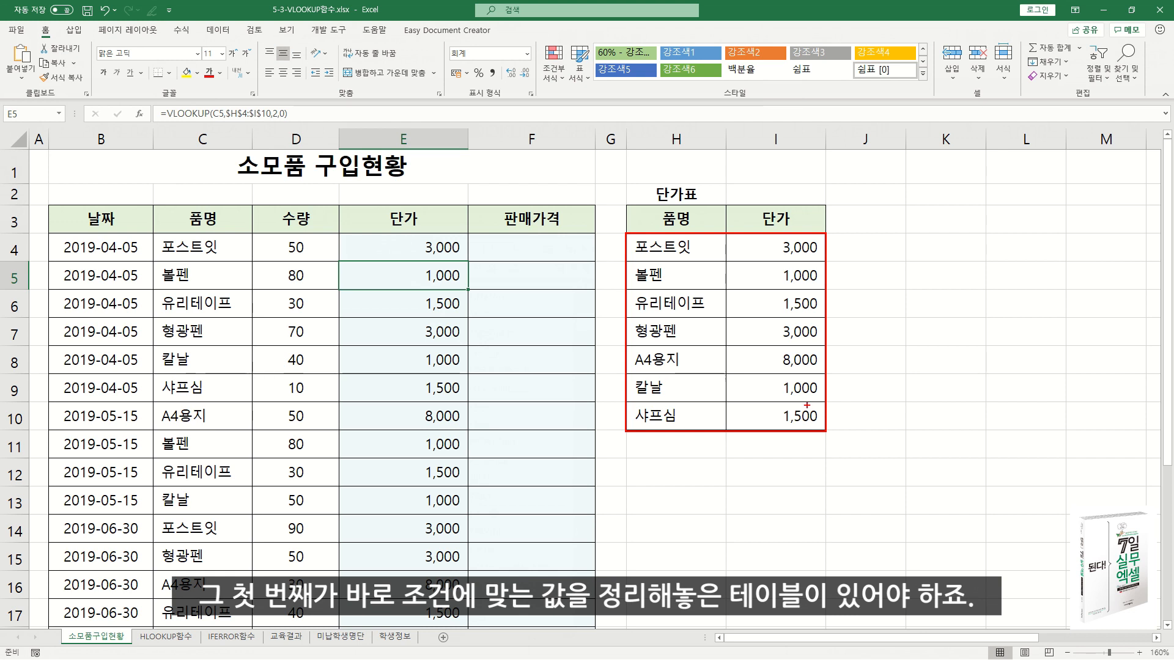
key("Escape")
key("ctrl+2")
mouse_move(152, 233)
left_mouse_down()
mouse_move(253, 273)
mouse_move(333, 207)
mouse_move(496, 200)
mouse_move(634, 233)
mouse_move(647, 248)
left_mouse_up()
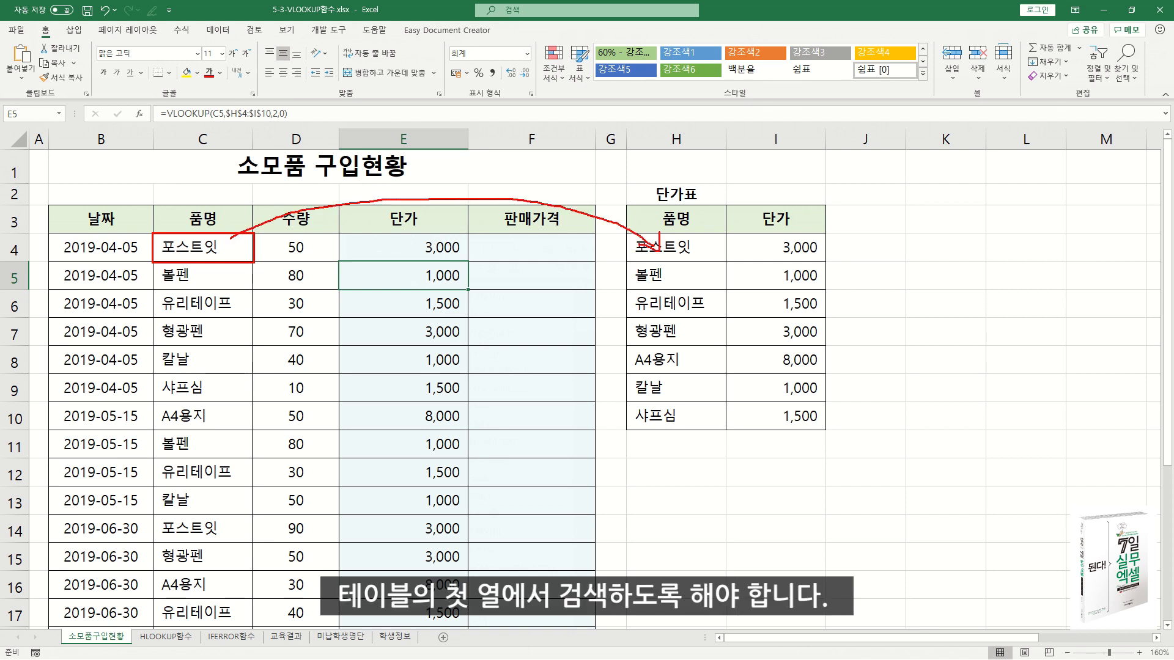
key("Escape")
key("ctrl+2")
left_click_drag(627, 234, 783, 388)
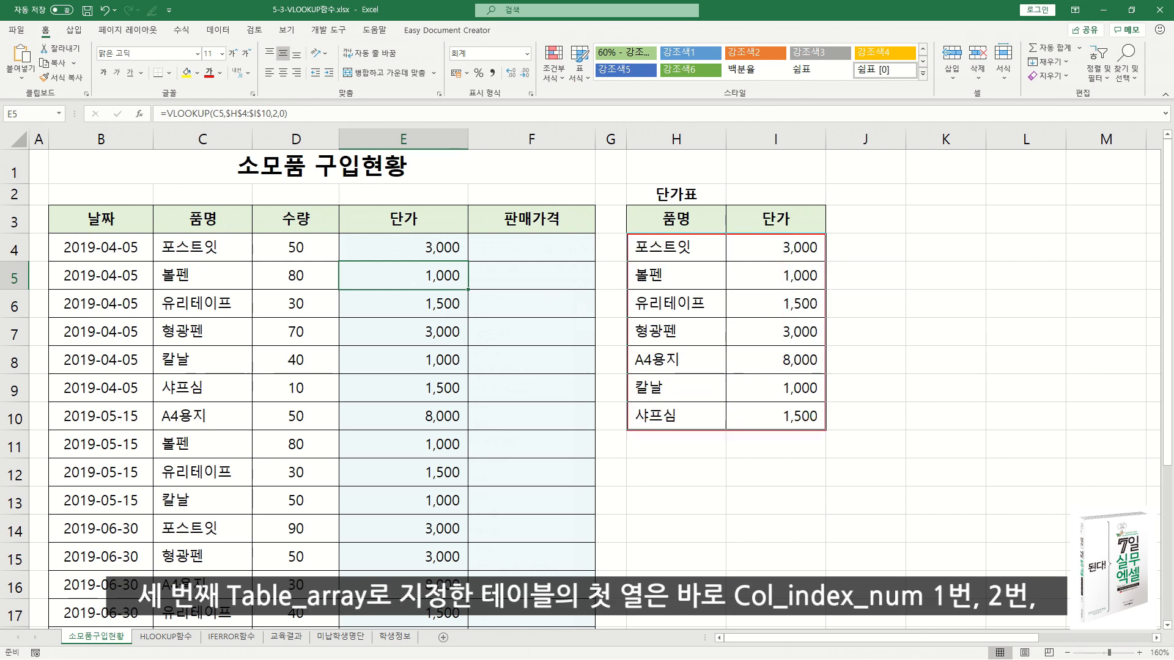
left_click_drag(677, 311, 681, 340)
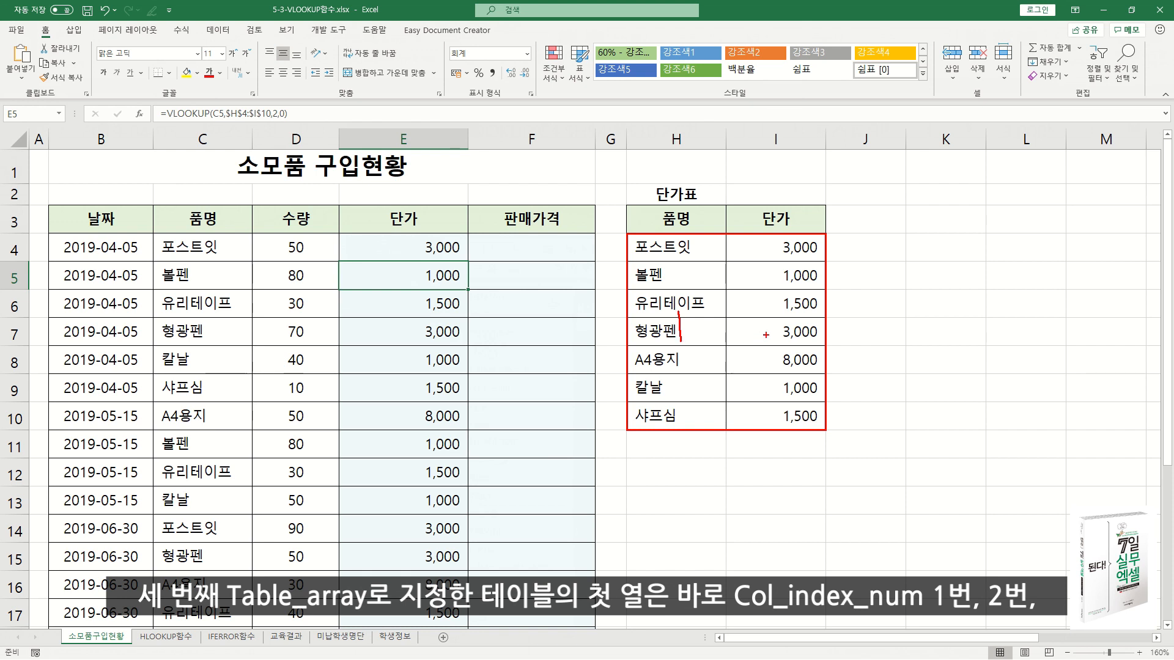
left_click_drag(771, 318, 789, 336)
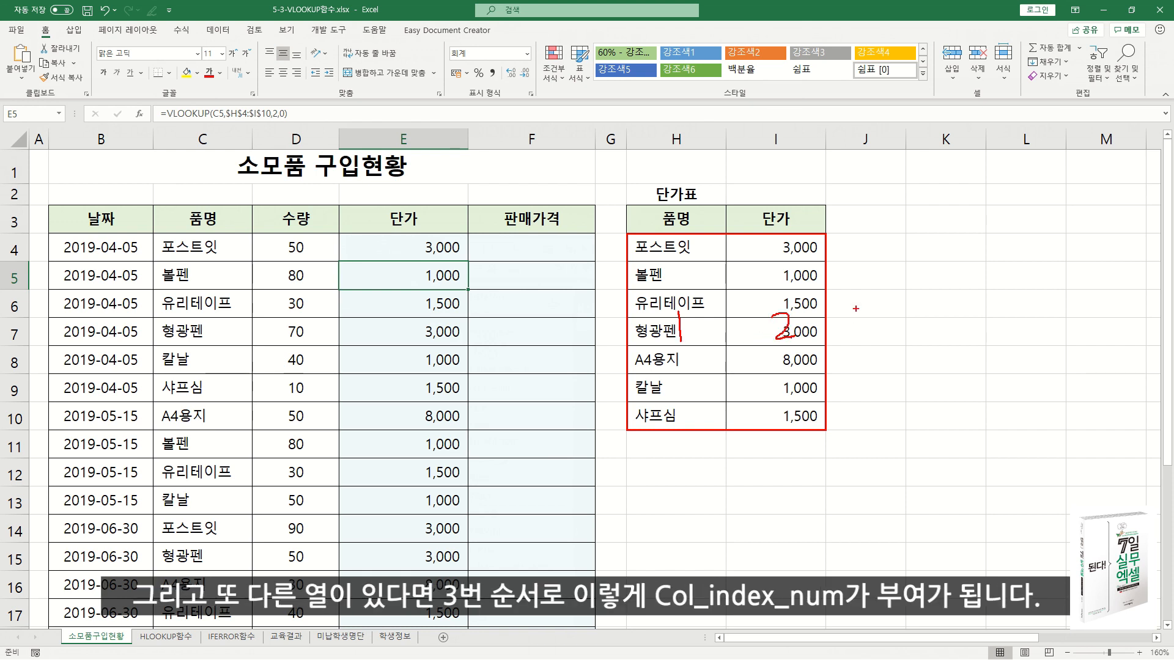
left_click_drag(882, 315, 890, 341)
key("Escape")
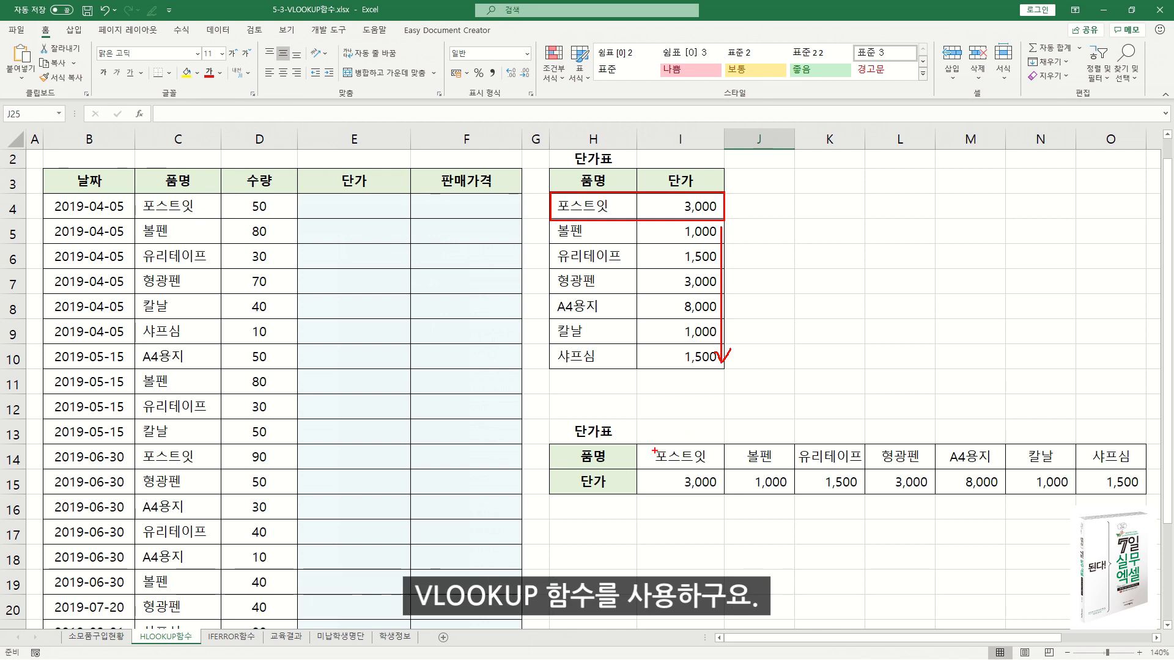
mouse_move(636, 444)
left_mouse_down()
mouse_move(724, 495)
mouse_move(913, 470)
mouse_move(1094, 470)
mouse_move(1072, 492)
left_mouse_up()
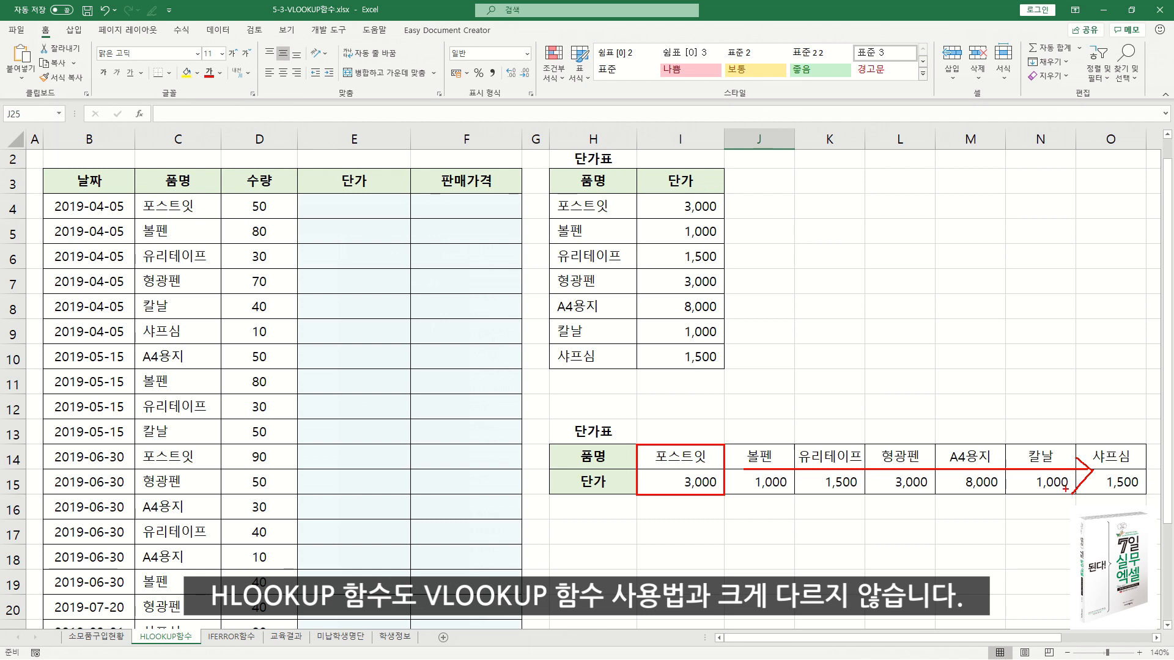
mouse_move(135, 196)
left_mouse_down()
mouse_move(171, 219)
mouse_move(220, 221)
mouse_move(276, 178)
mouse_move(577, 222)
left_mouse_up()
mouse_move(676, 213)
left_mouse_down()
mouse_move(395, 256)
mouse_move(370, 208)
mouse_move(392, 214)
left_mouse_up()
key("e")
mouse_move(133, 193)
left_mouse_down()
mouse_move(153, 218)
mouse_move(297, 220)
mouse_move(621, 382)
mouse_move(653, 442)
left_mouse_up()
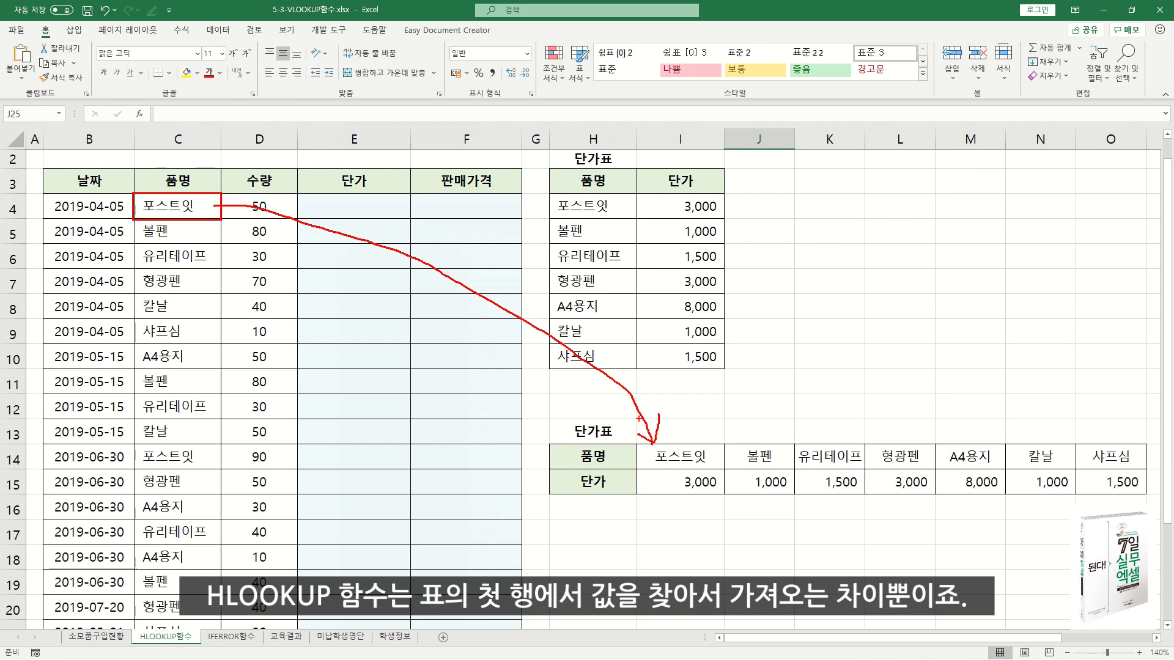
key("Escape")
- Start an HLOOKUP formula in E4 using the function arguments dialog and set Lookup_value to the item name in C4
left_click(345, 206)
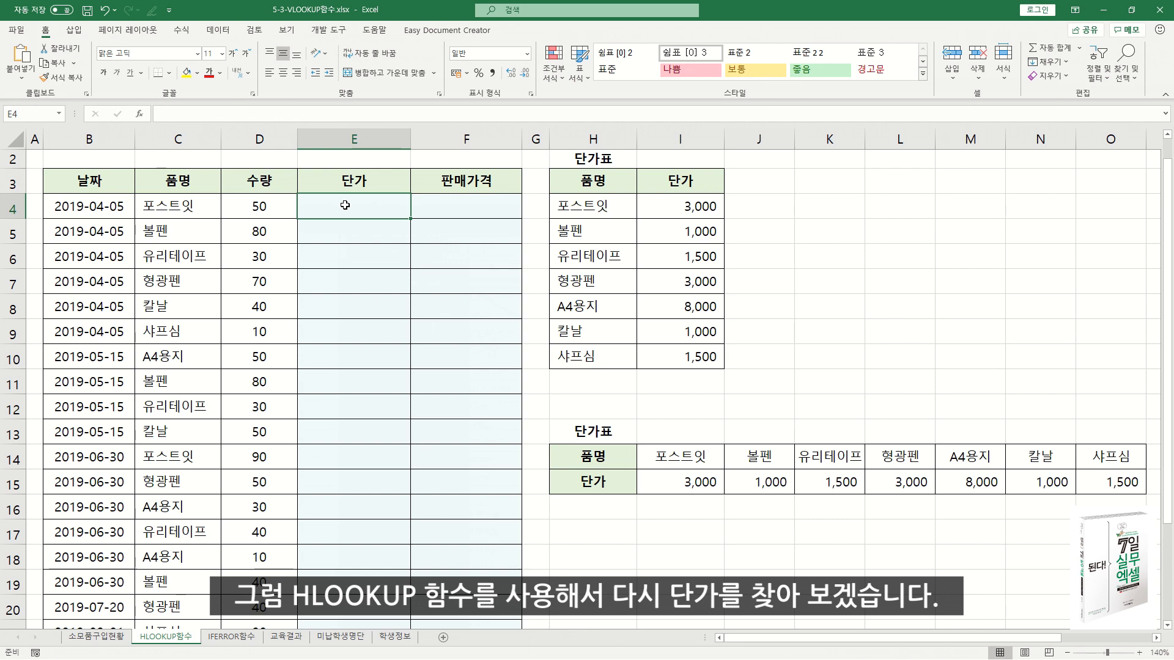
type("=")
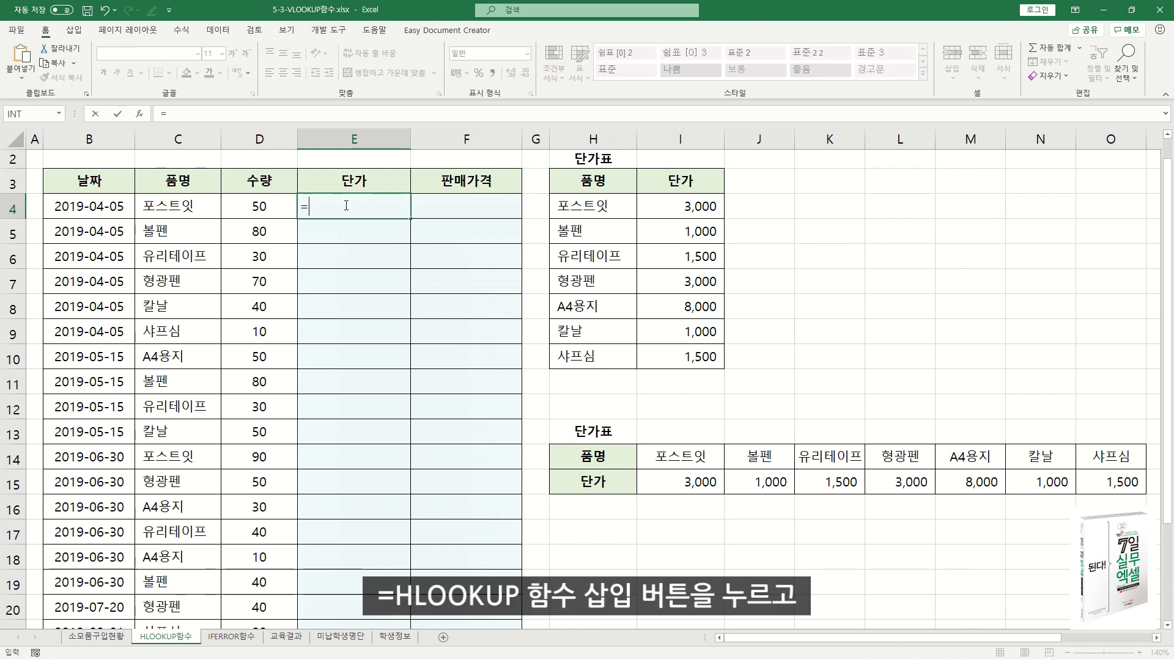
type("HL")
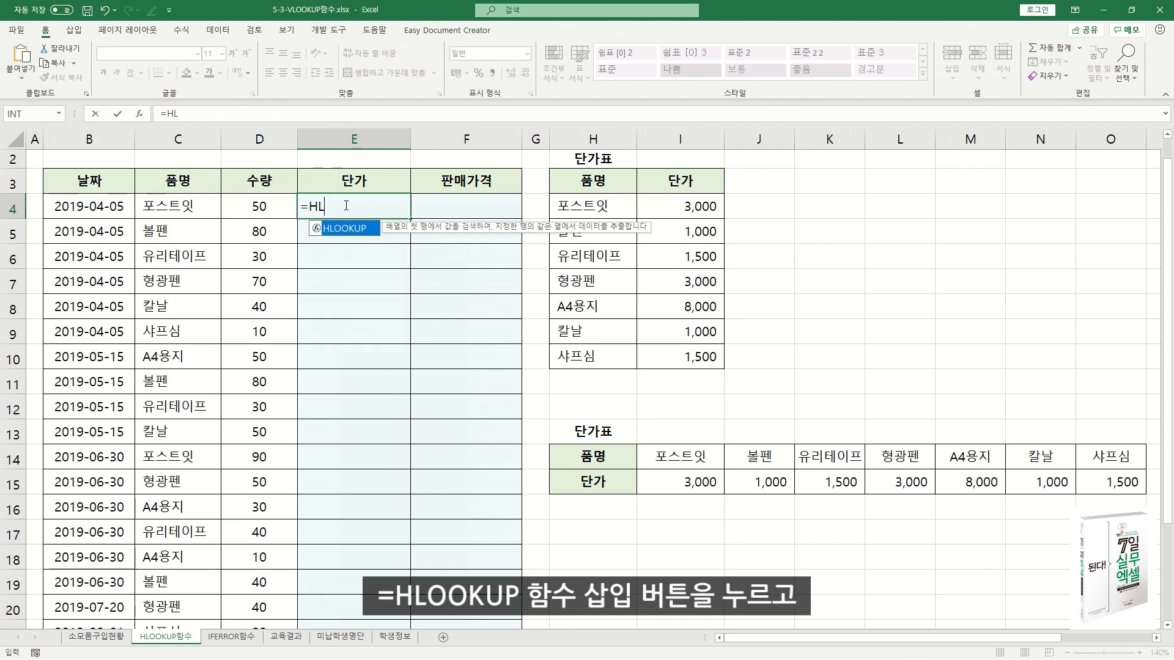
double_click(350, 229)
left_click(139, 114)
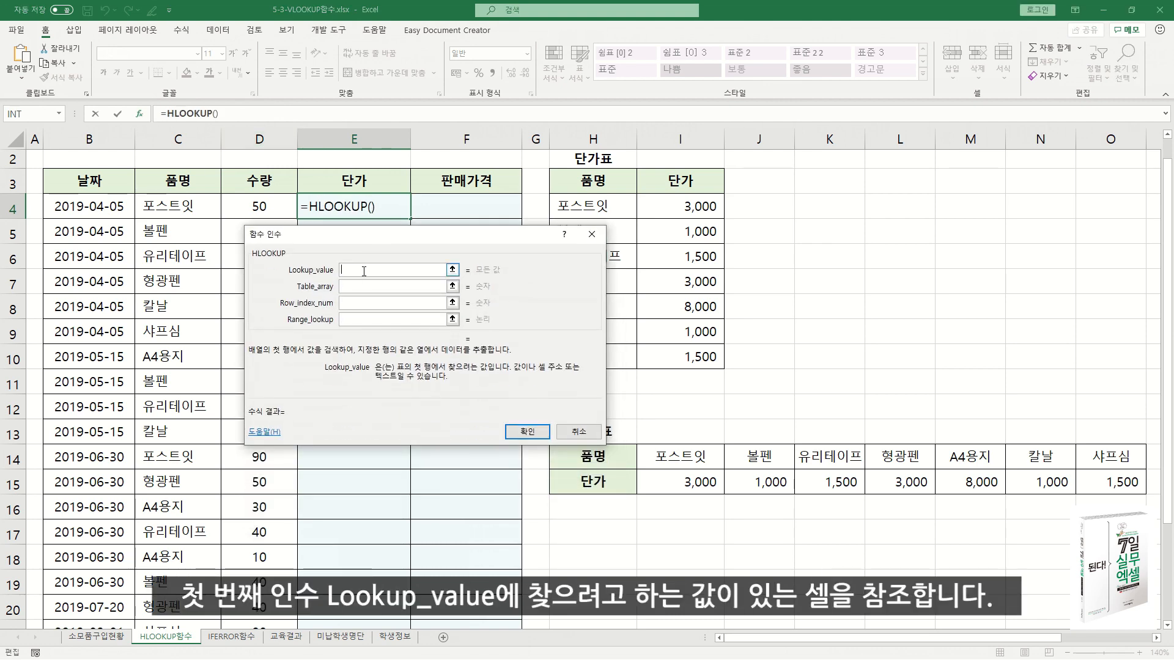
left_click(362, 271)
left_click(179, 204)
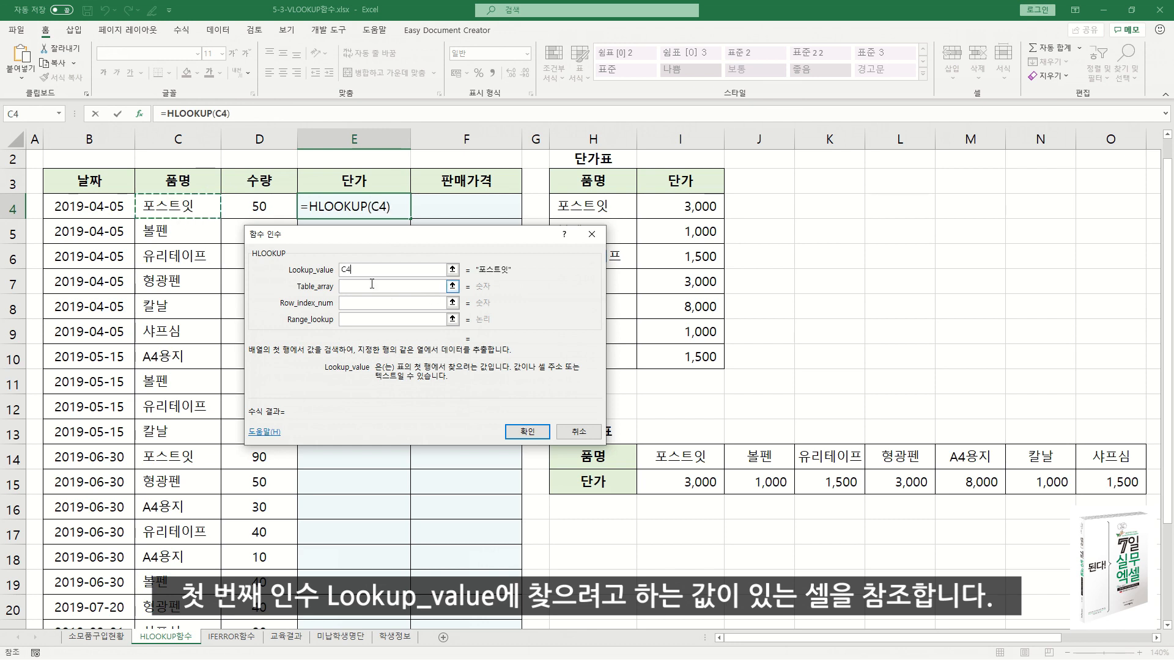
- Set Table_array to the horizontal 단가표 range without its header column as an absolute reference, $I$14:$O$15
key("Tab")
left_click_drag(666, 461, 1105, 474)
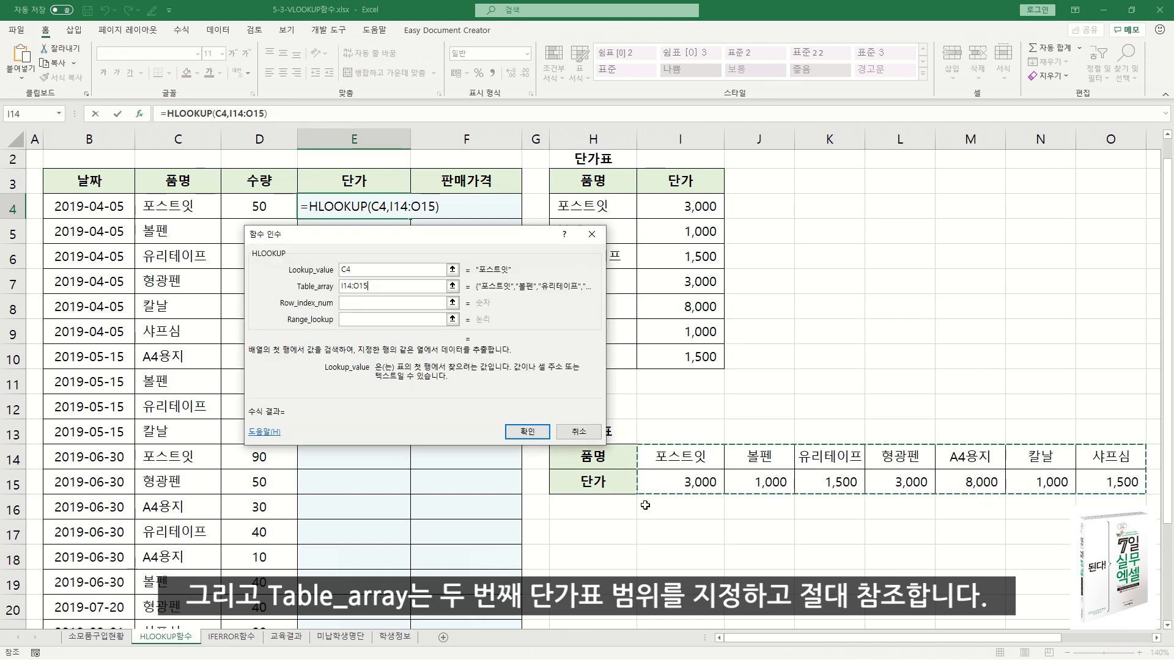
key("F4")
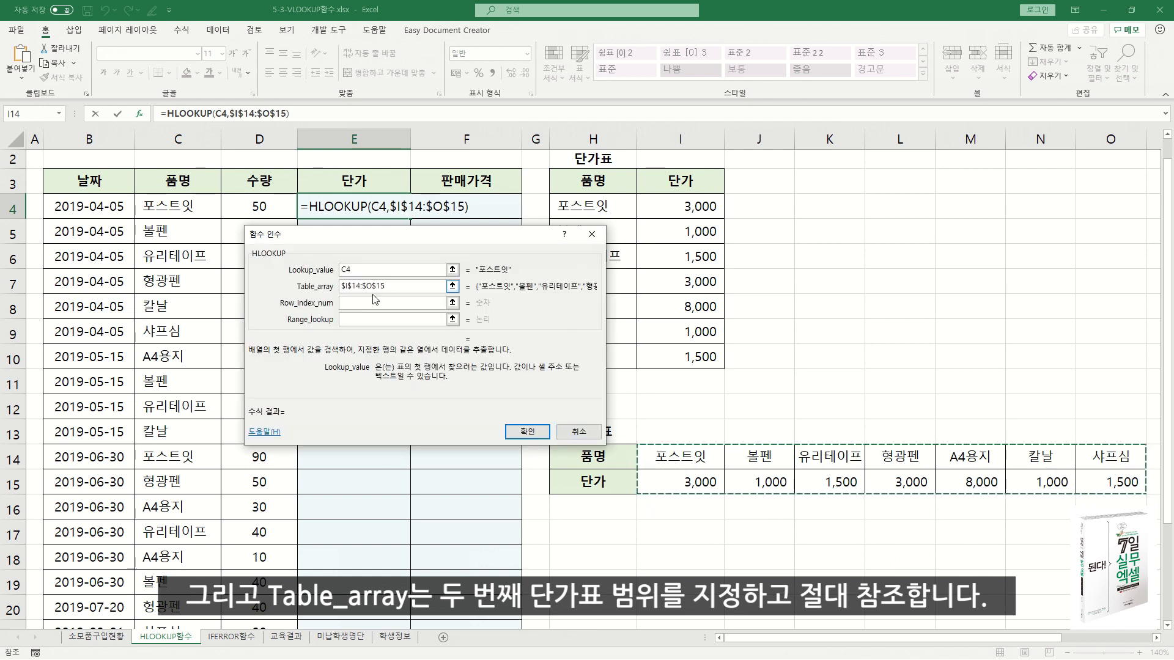
left_click(404, 288)
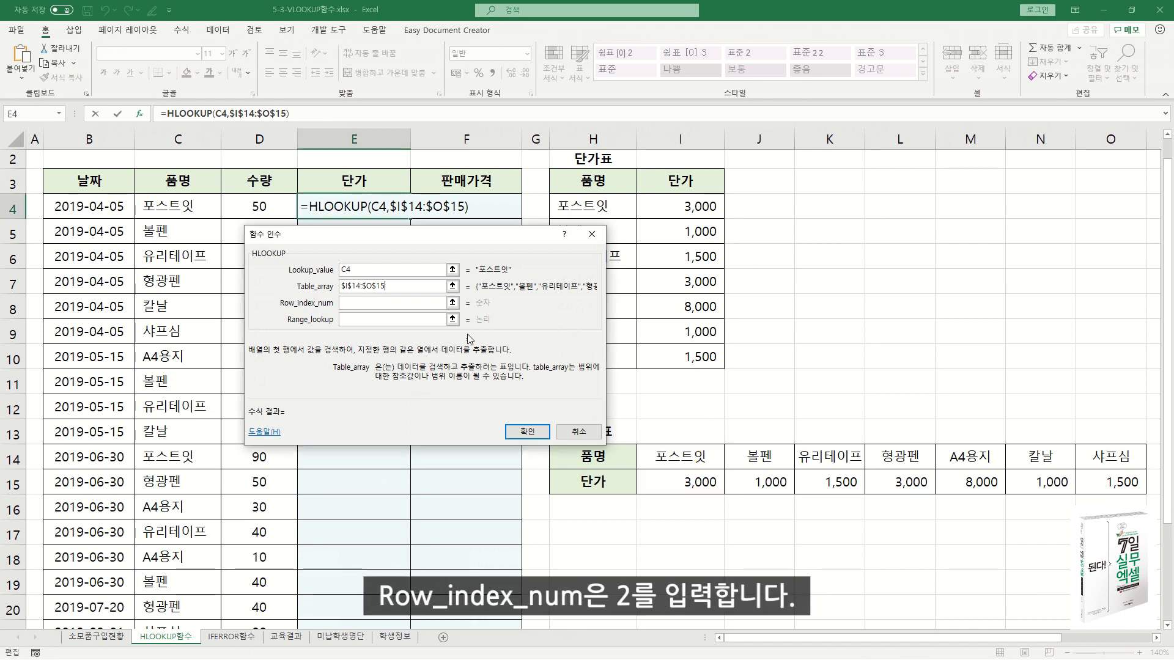
- Set Row_index_num to 2 and Range_lookup to 0, and complete the HLOOKUP formula in E4
left_click(366, 304)
type("2")
left_click(360, 318)
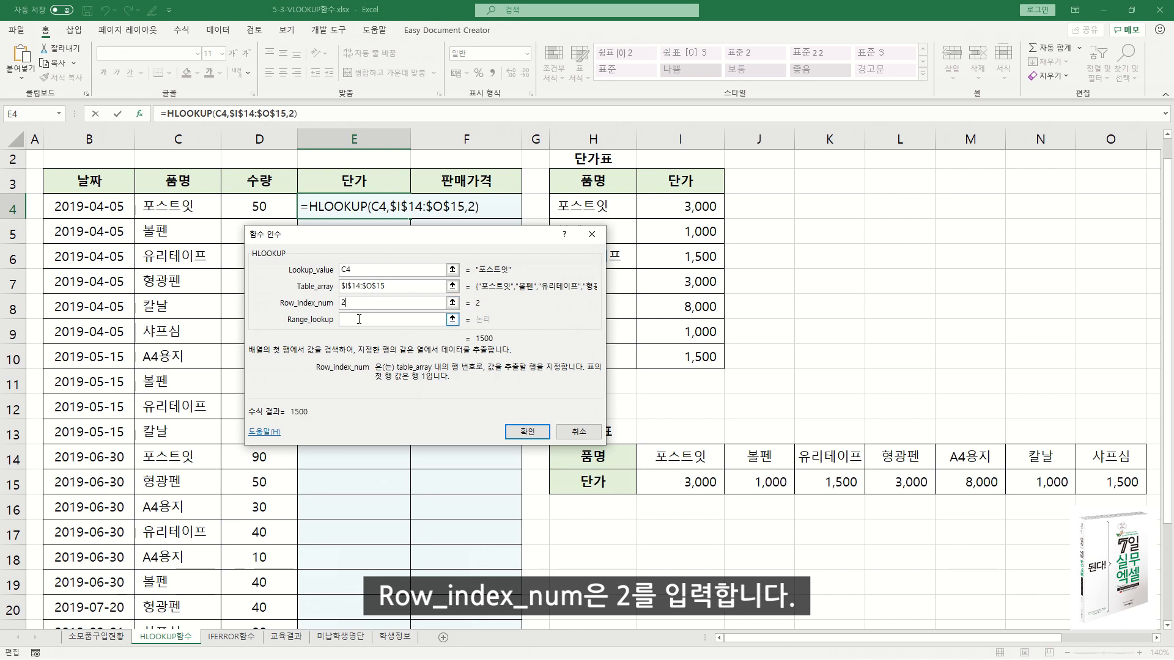
type("0")
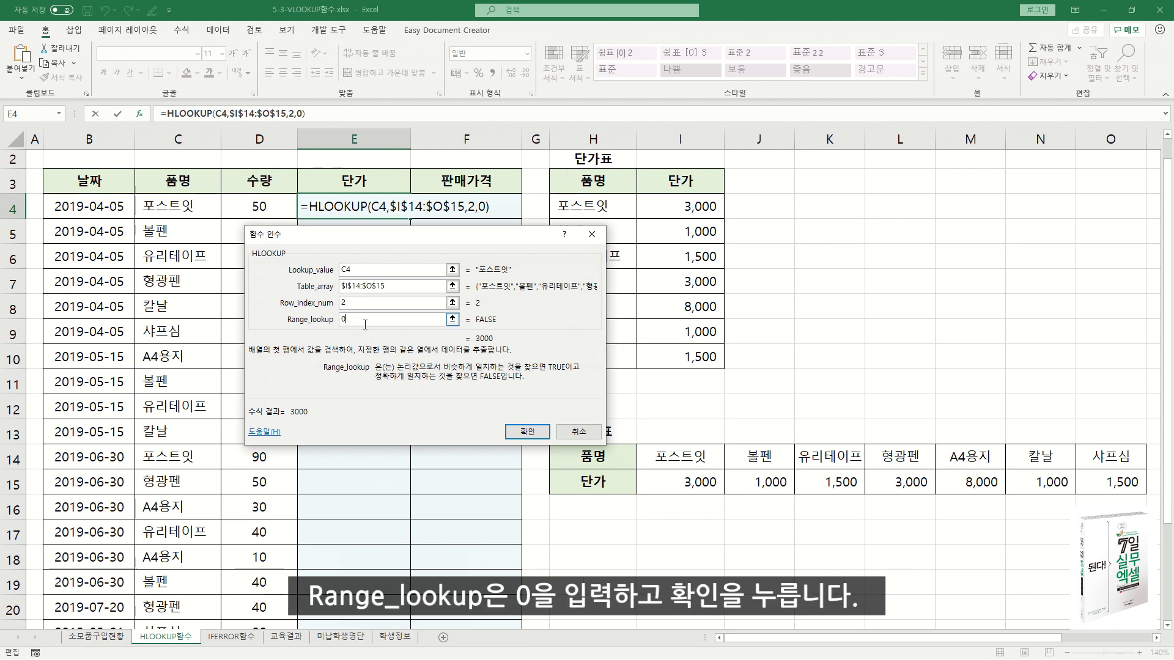
left_click(529, 432)
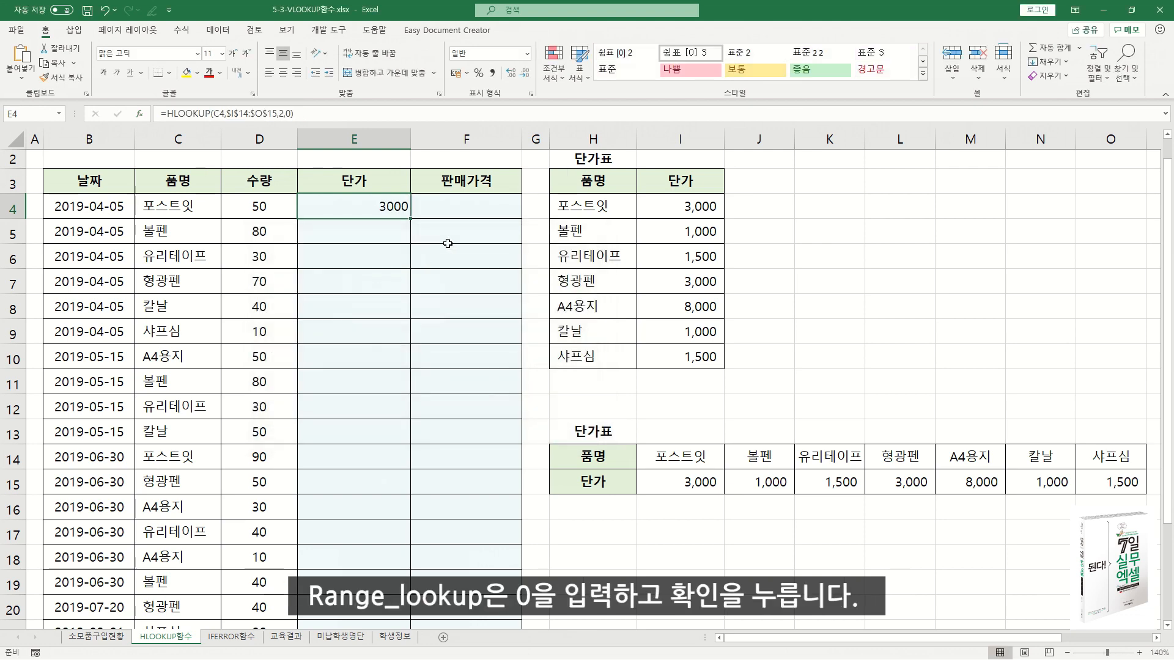
- Apply the comma style to E4, fill its formula down the 단가 column, and check the formulas in E4 and E5
right_click(402, 209)
left_click(541, 172)
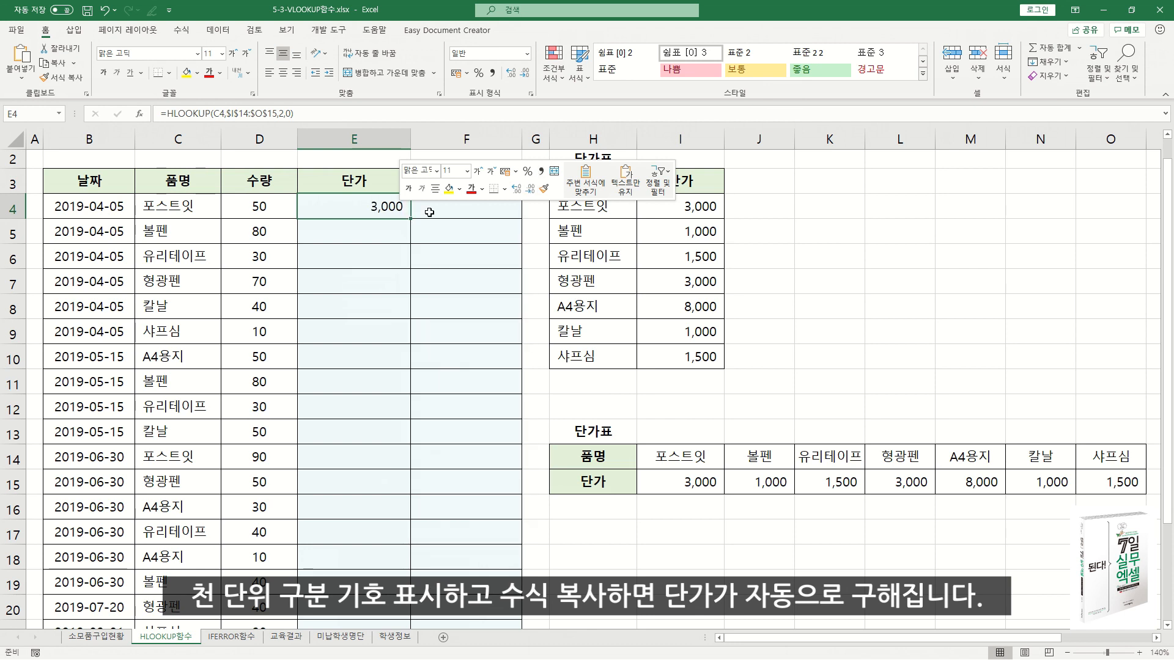
double_click(410, 218)
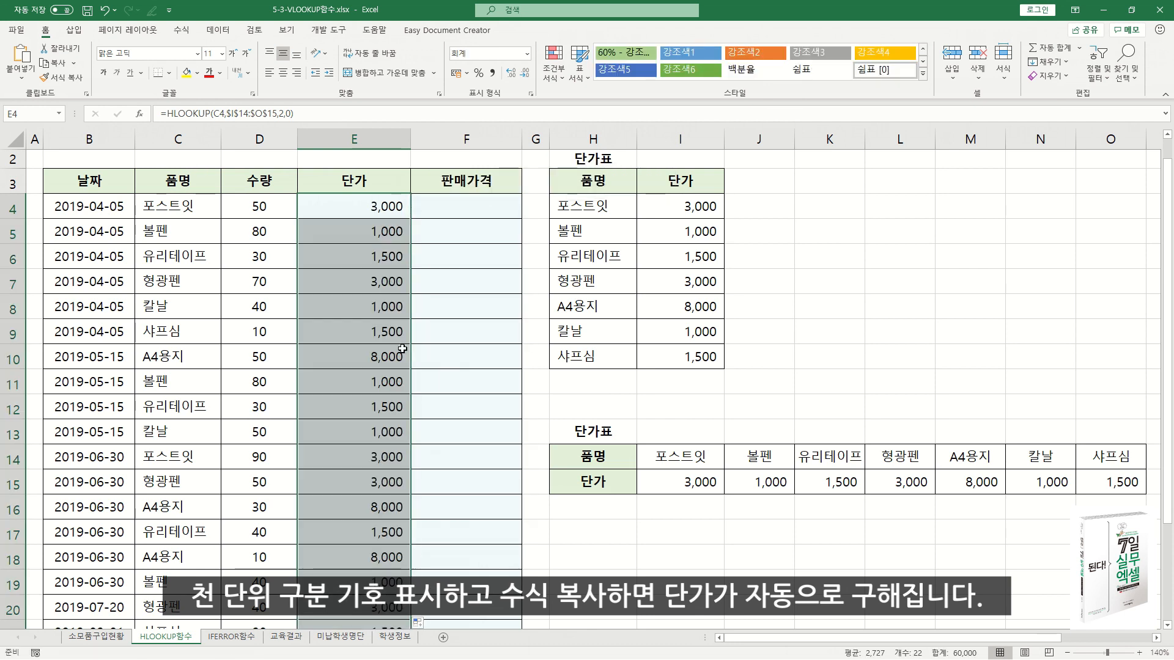
left_click(390, 207)
left_click(392, 231)
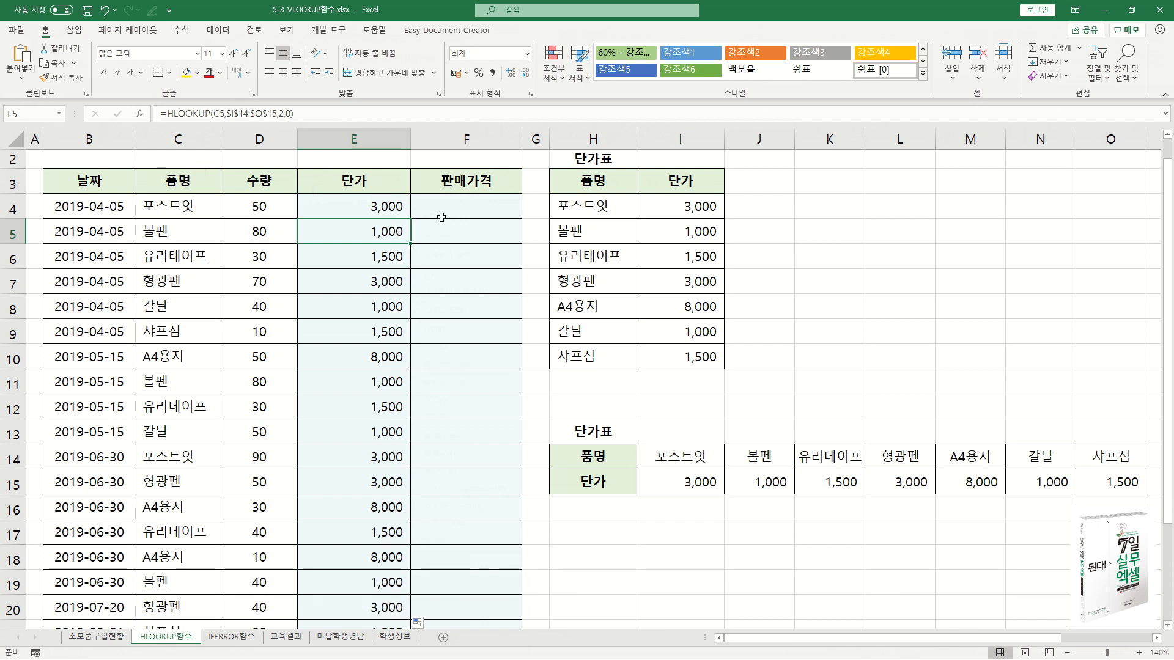
left_click(772, 482)
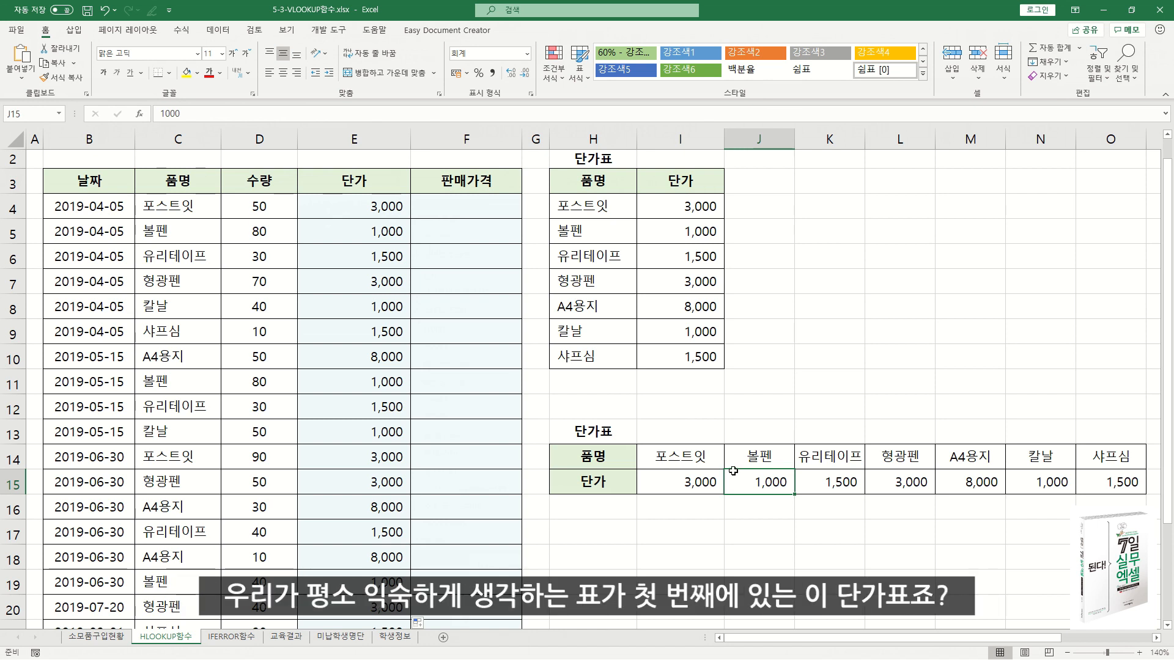
left_click(572, 180)
mouse_move(572, 179)
left_mouse_down()
mouse_move(677, 228)
mouse_move(682, 362)
left_mouse_up()
- Copy the horizontal 단가표 range H14:O15 and paste it with rows and columns transposed at K3
left_click(592, 453)
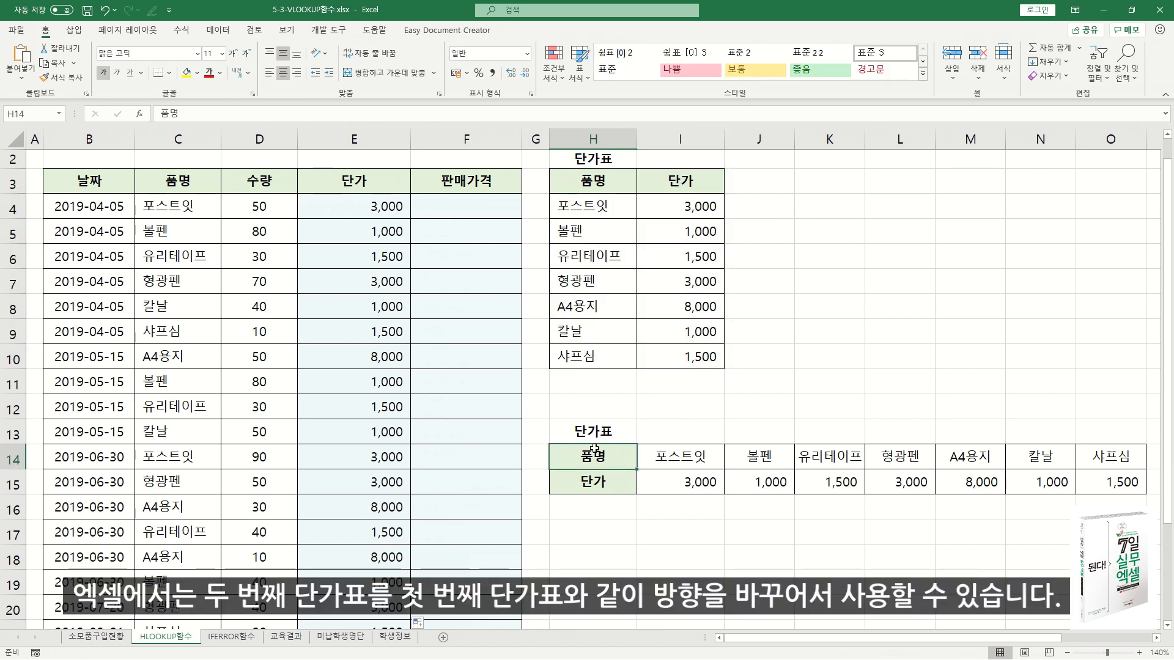
left_click_drag(592, 454, 1119, 486)
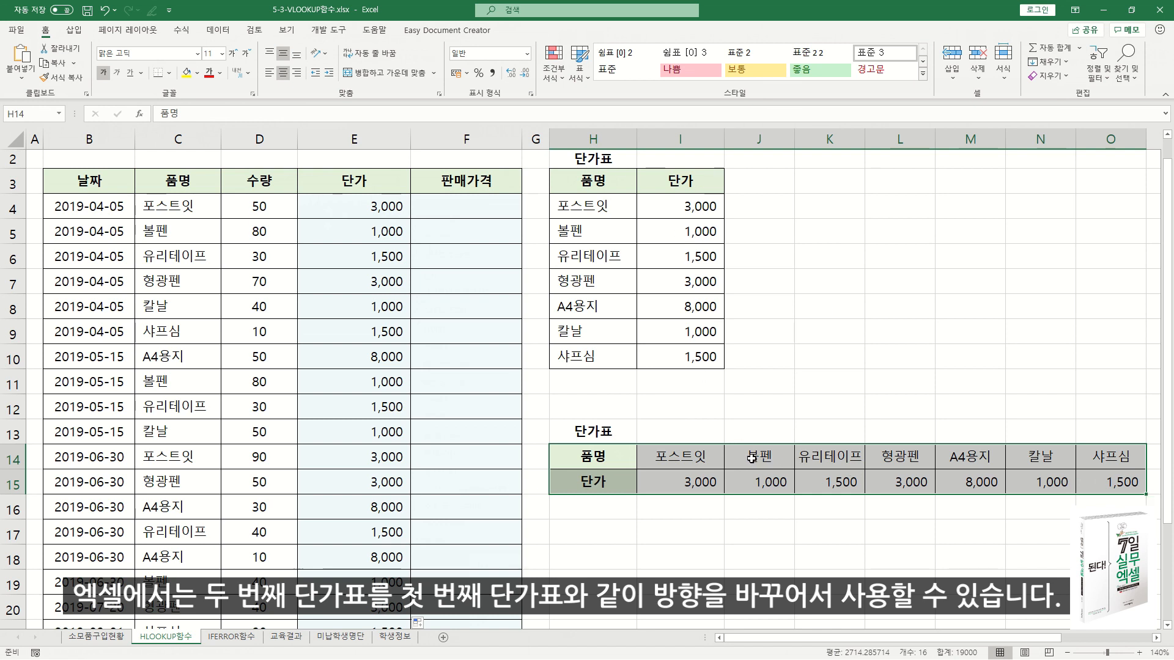
right_click(722, 463)
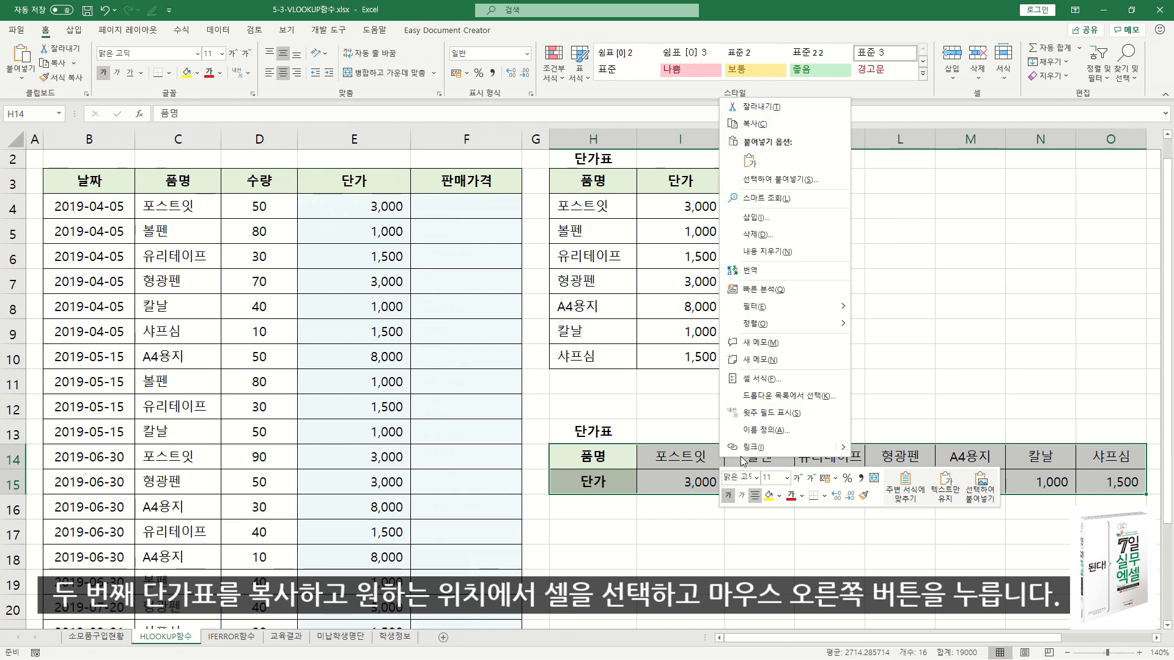
left_click(757, 124)
left_click(832, 180)
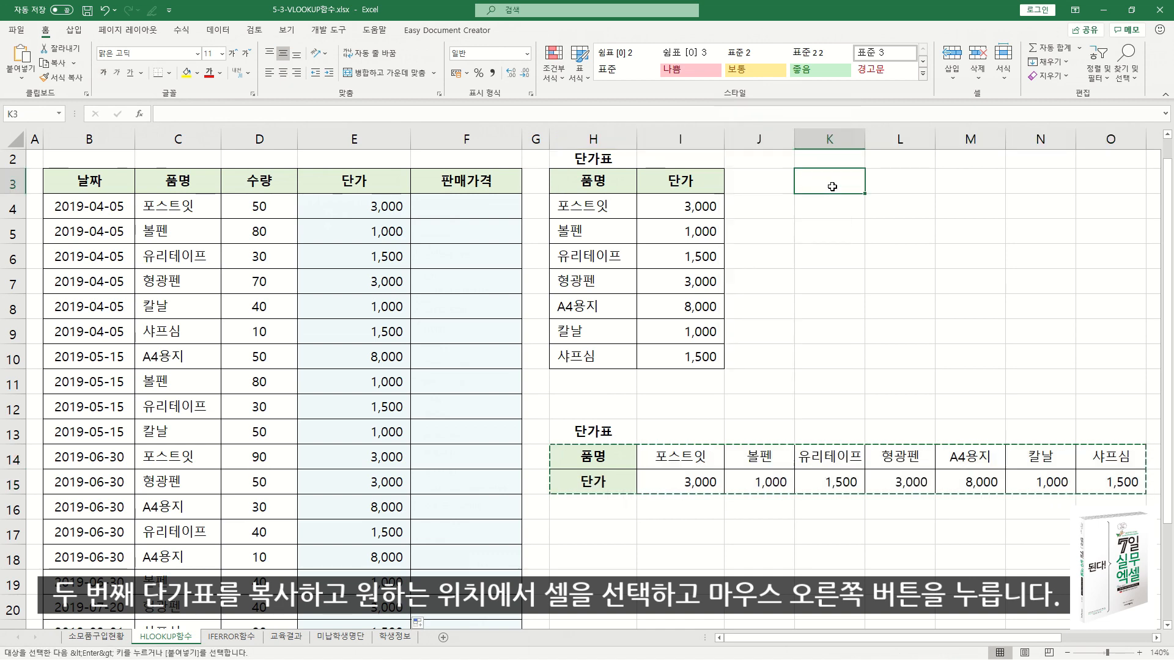
right_click(833, 183)
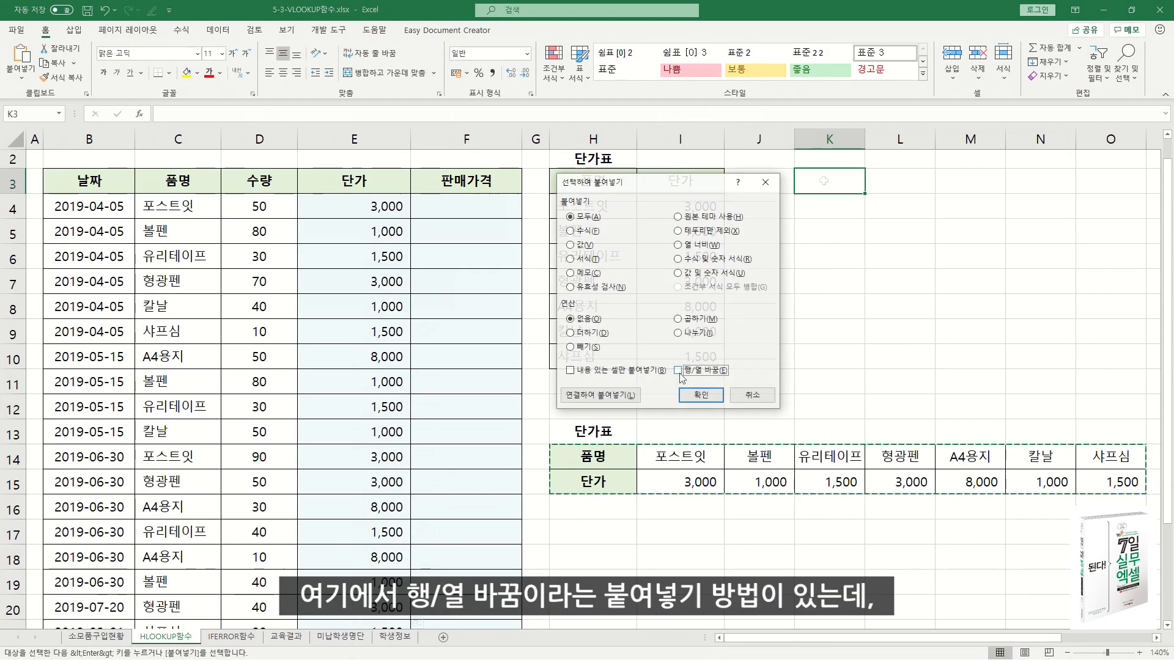
left_click(677, 370)
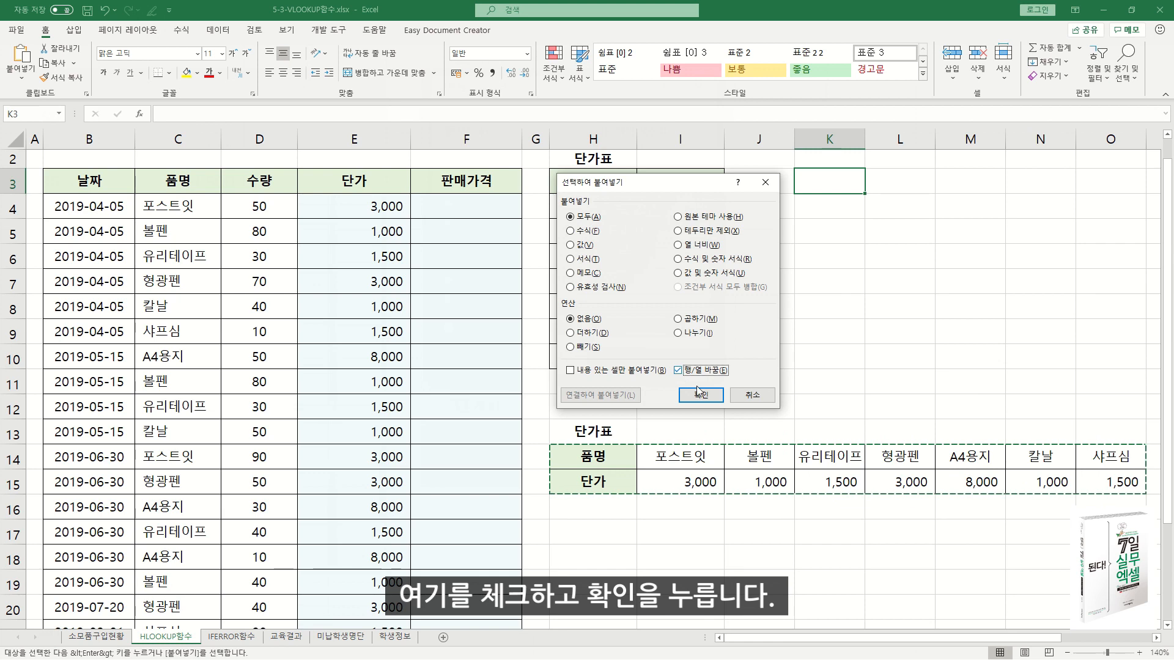
left_click(702, 396)
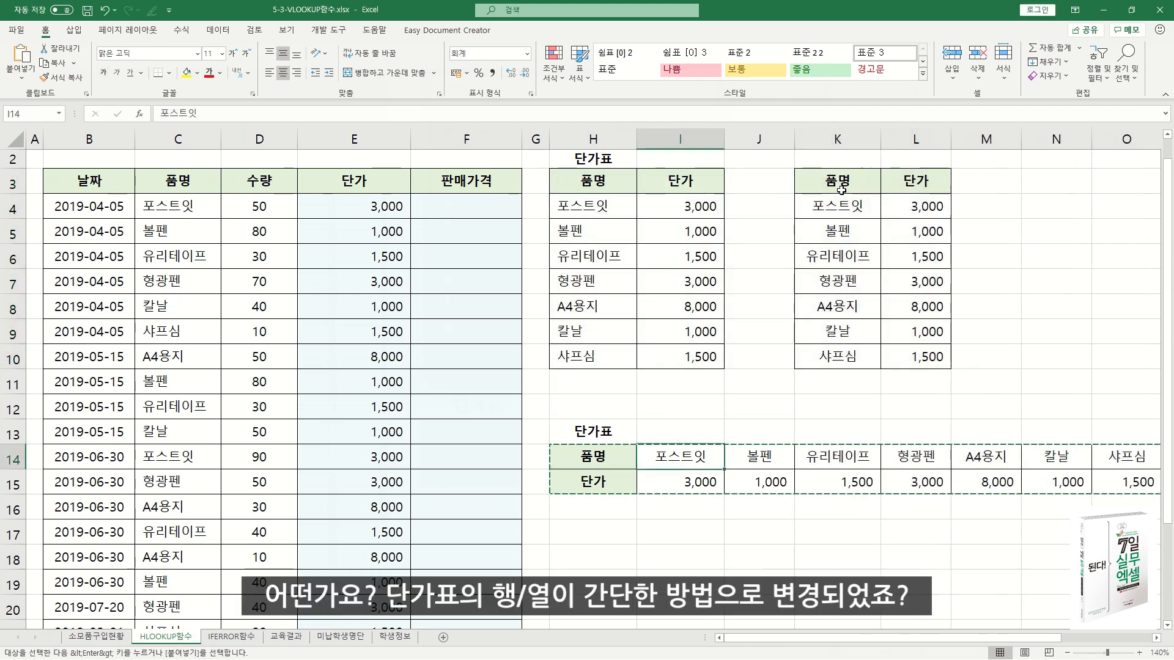